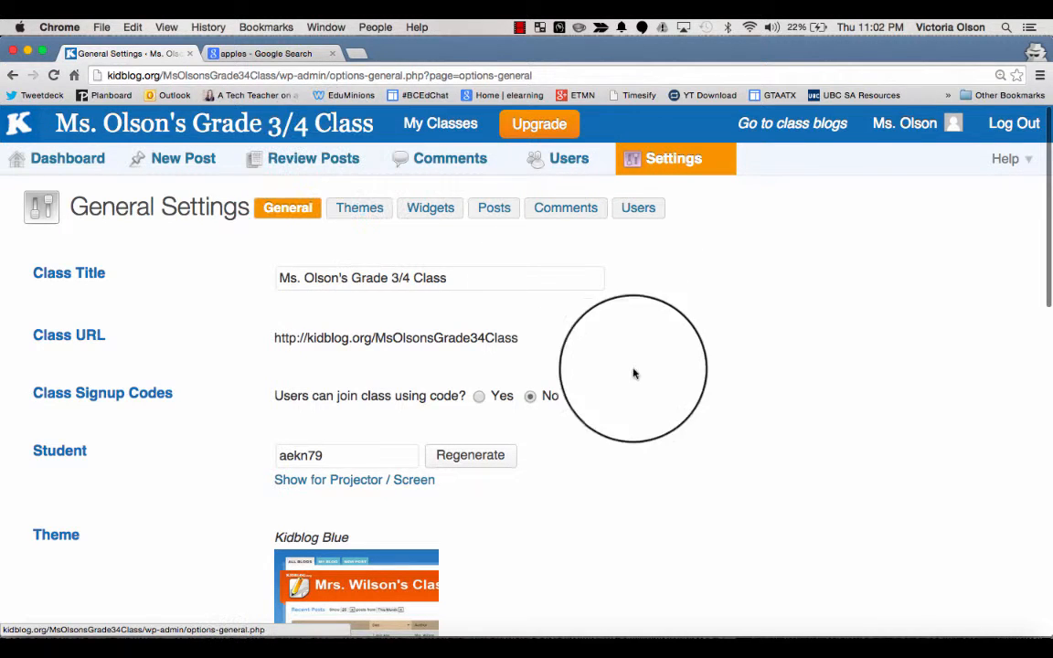
Step: Set the class timezone to Los Angeles and save the general settings
{"action": "scroll", "coordinate": [644, 398], "scroll_direction": "down", "scroll_amount": 5}
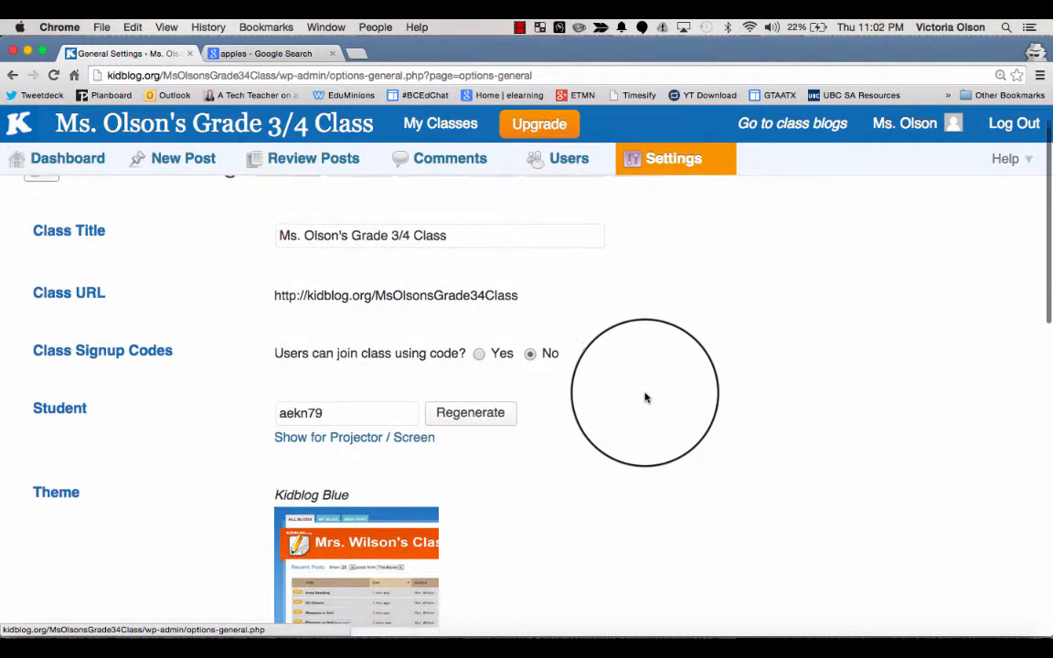
{"action": "scroll", "coordinate": [644, 397], "scroll_direction": "down", "scroll_amount": 8}
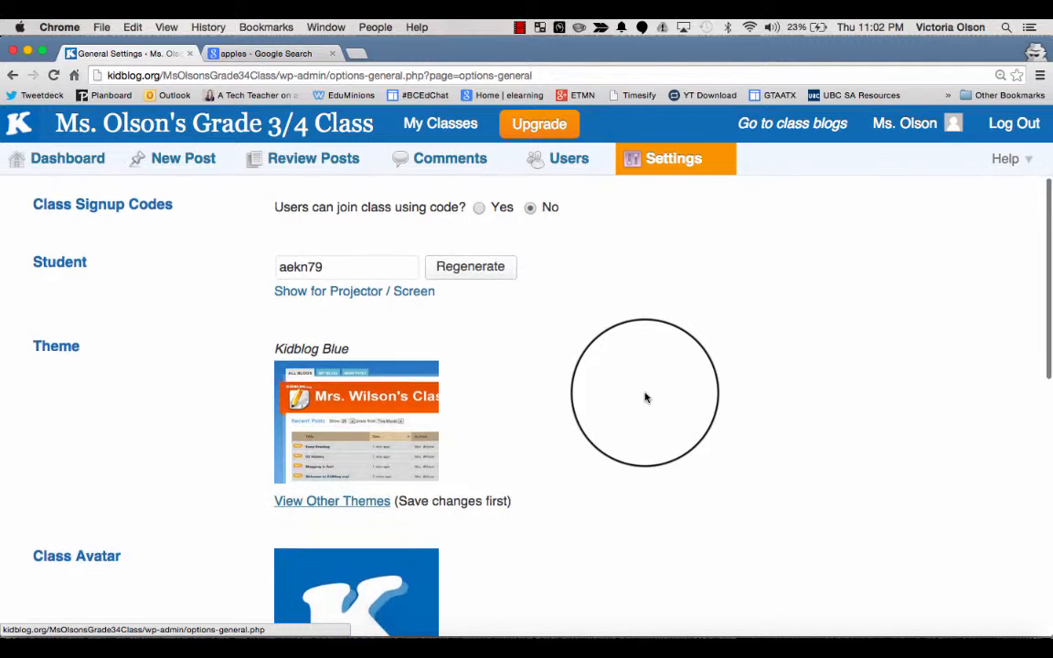
{"action": "scroll", "coordinate": [645, 398], "scroll_direction": "down", "scroll_amount": 4}
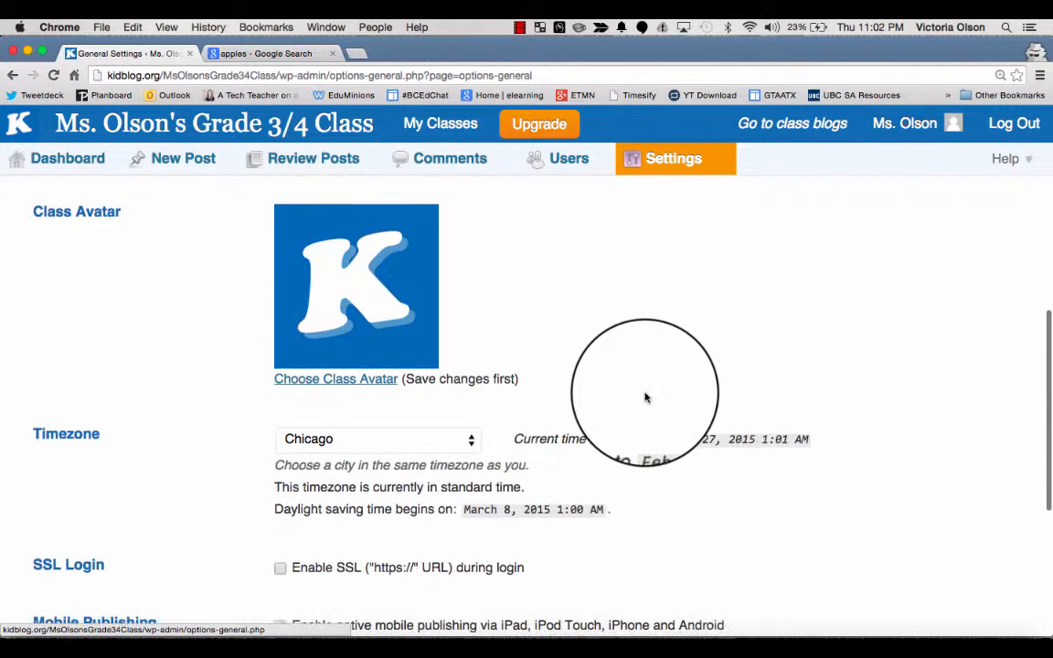
{"action": "left_click", "coordinate": [426, 325]}
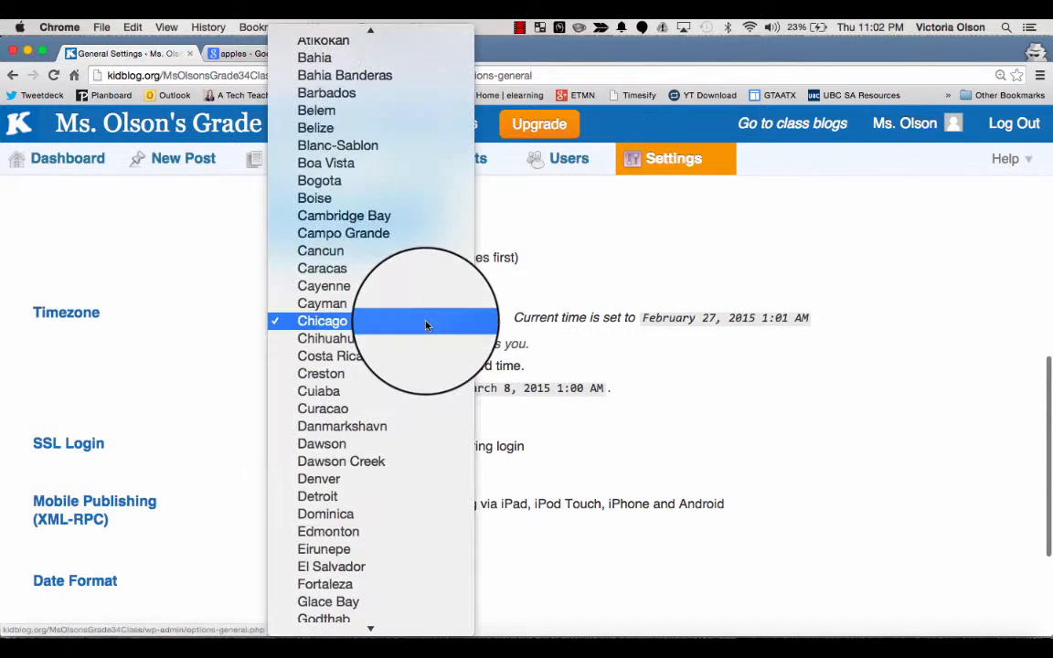
{"action": "type", "text": "lo"}
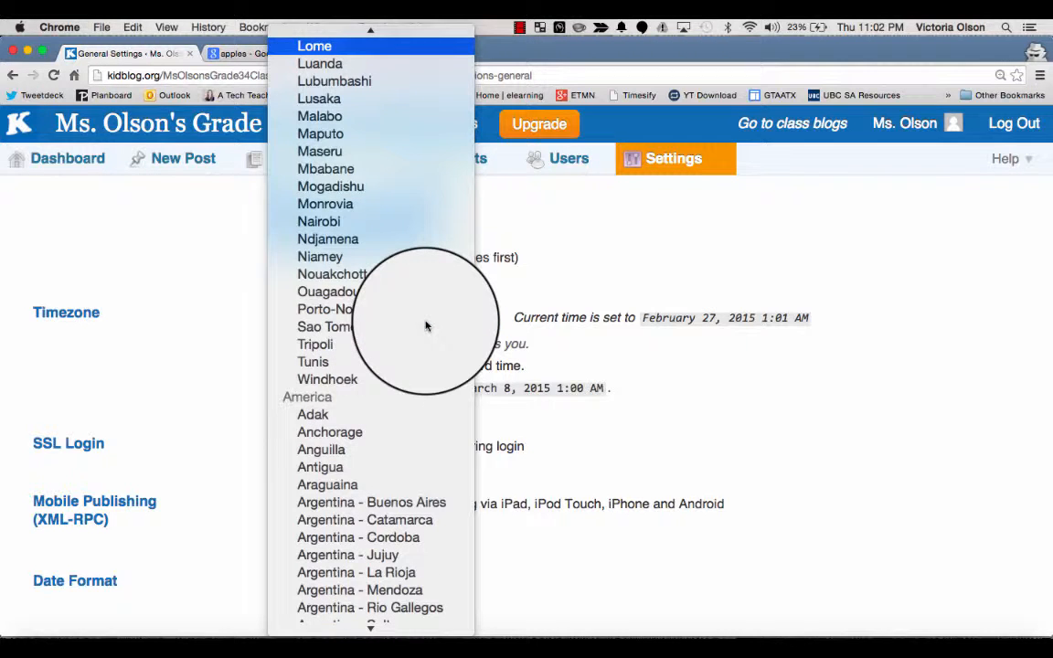
{"action": "scroll", "coordinate": [365, 274], "scroll_direction": "up", "scroll_amount": 6}
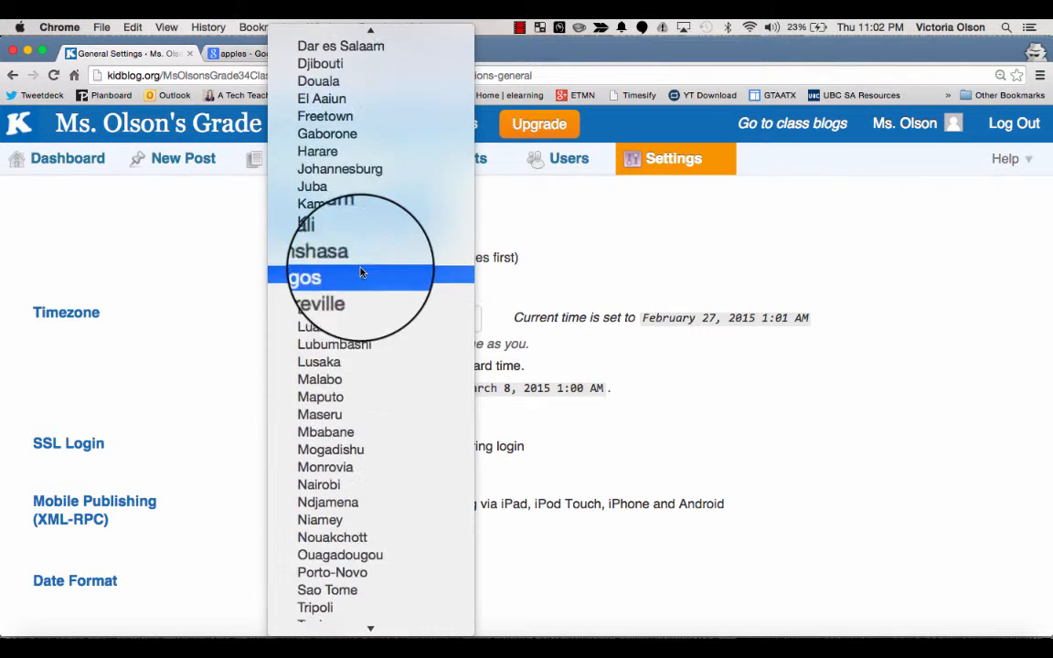
{"action": "type", "text": "los"}
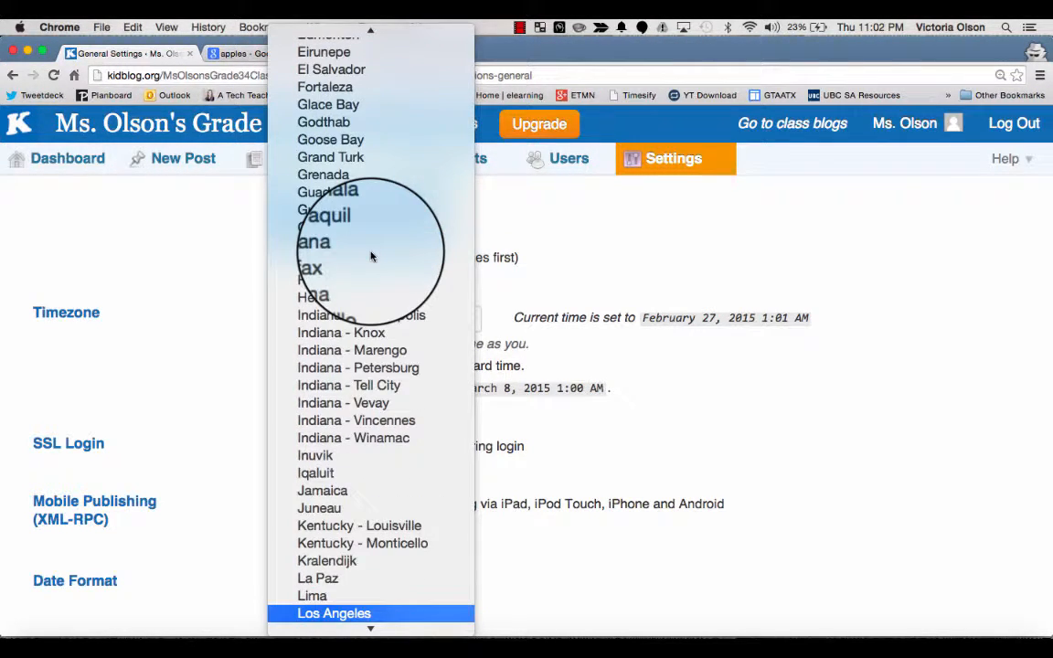
{"action": "left_click", "coordinate": [331, 610]}
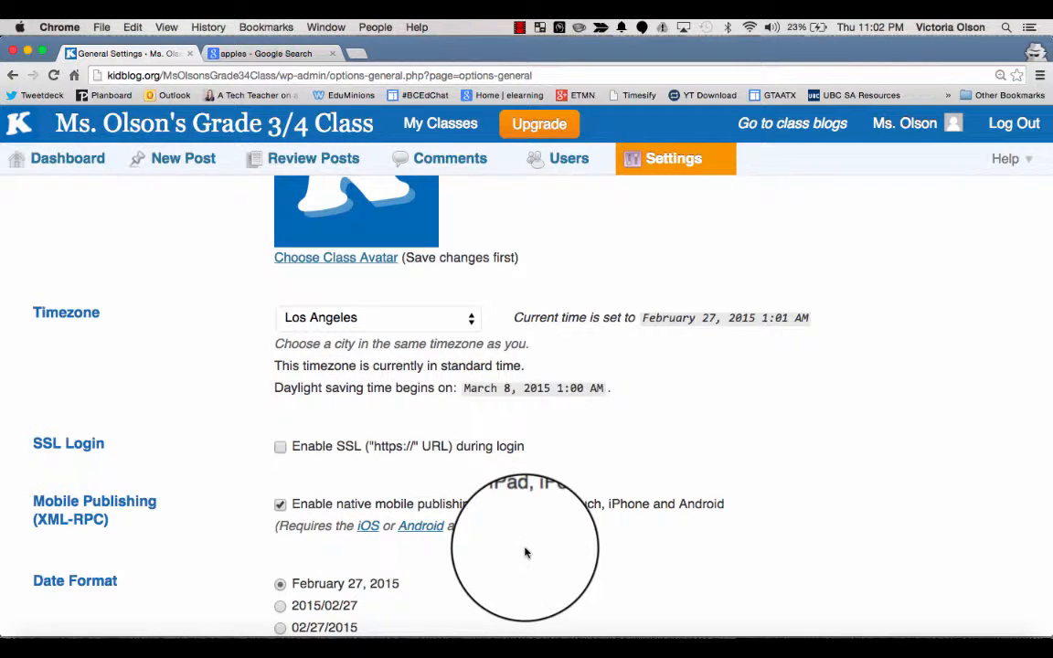
{"action": "scroll", "coordinate": [525, 552], "scroll_direction": "down", "scroll_amount": 3}
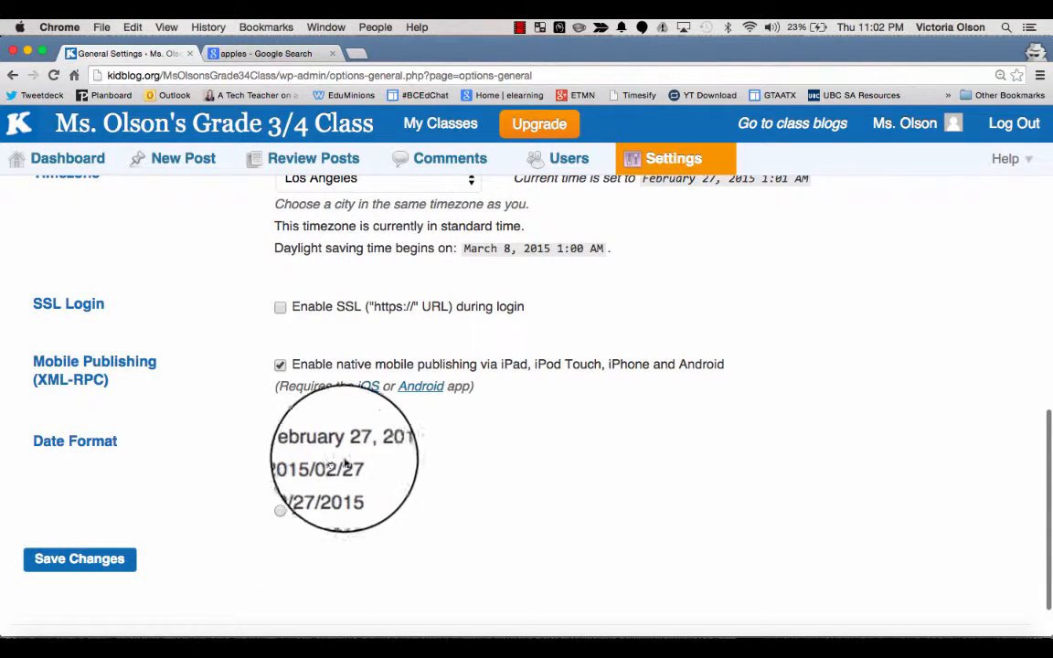
{"action": "left_click", "coordinate": [64, 567]}
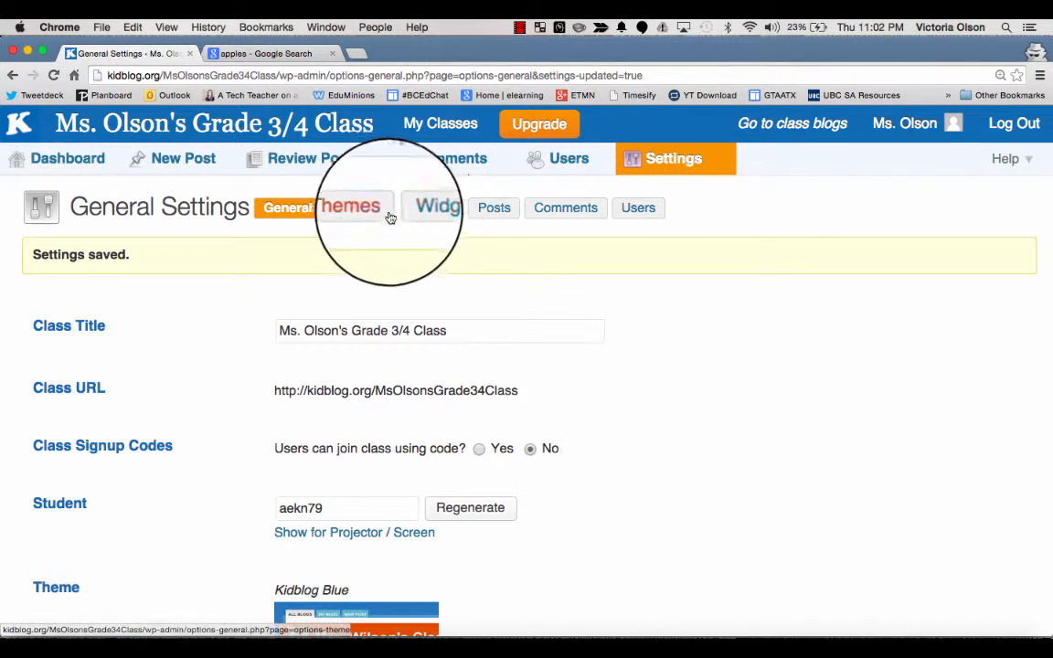
Step: Open the Themes settings and review the current and available class themes
{"action": "left_click", "coordinate": [361, 212]}
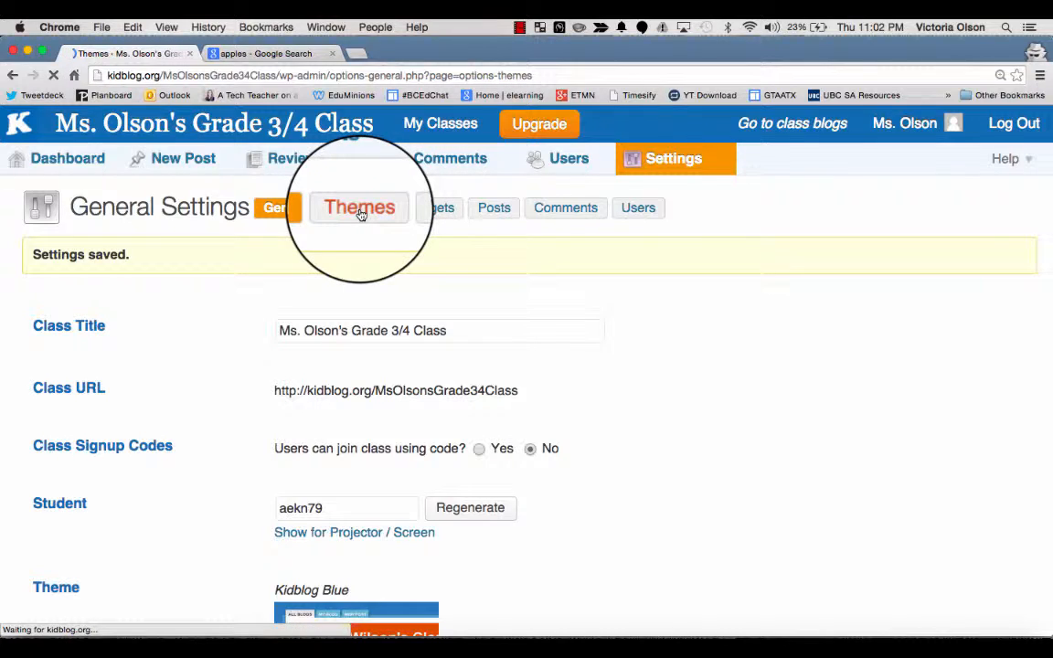
{"action": "scroll", "coordinate": [470, 517], "scroll_direction": "down", "scroll_amount": 3}
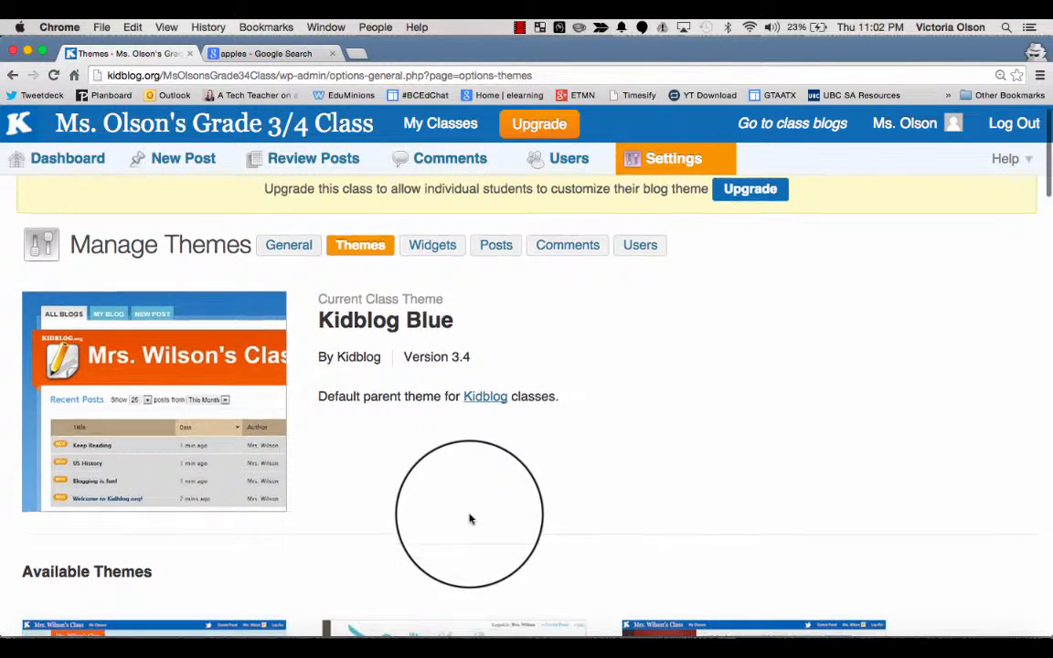
{"action": "scroll", "coordinate": [470, 517], "scroll_direction": "down", "scroll_amount": 3}
{"action": "scroll", "coordinate": [470, 517], "scroll_direction": "up", "scroll_amount": 10}
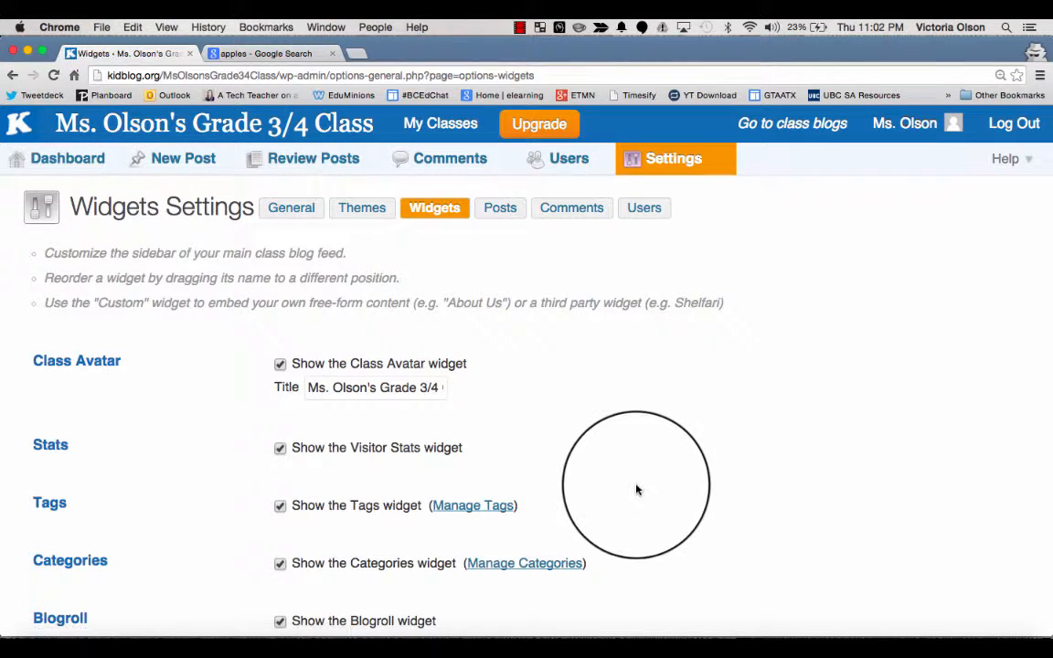
Step: Review the widget settings and the matching sidebar widgets on the class blog page
{"action": "scroll", "coordinate": [637, 490], "scroll_direction": "down", "scroll_amount": 1}
{"action": "scroll", "coordinate": [637, 490], "scroll_direction": "down", "scroll_amount": 3}
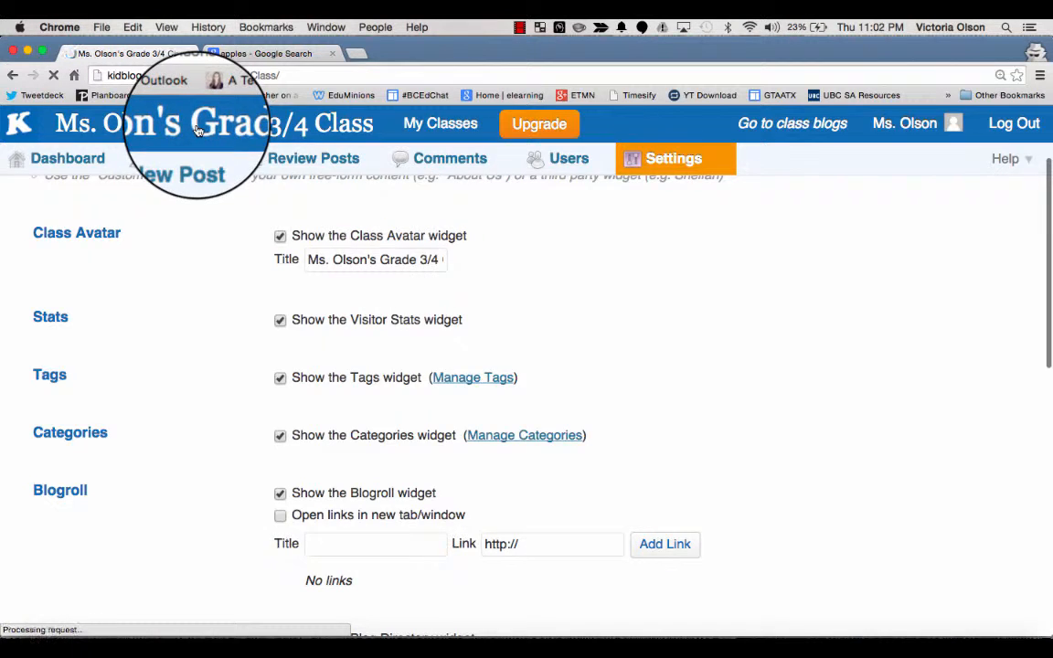
{"action": "scroll", "coordinate": [834, 470], "scroll_direction": "down", "scroll_amount": 3}
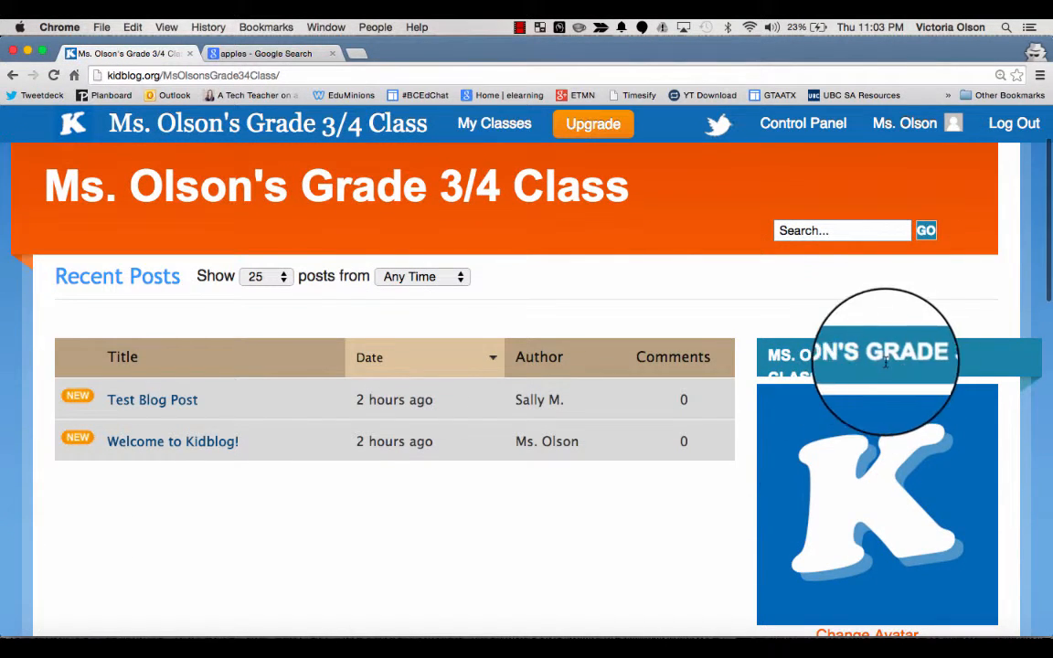
{"action": "scroll", "coordinate": [963, 399], "scroll_direction": "down", "scroll_amount": 5}
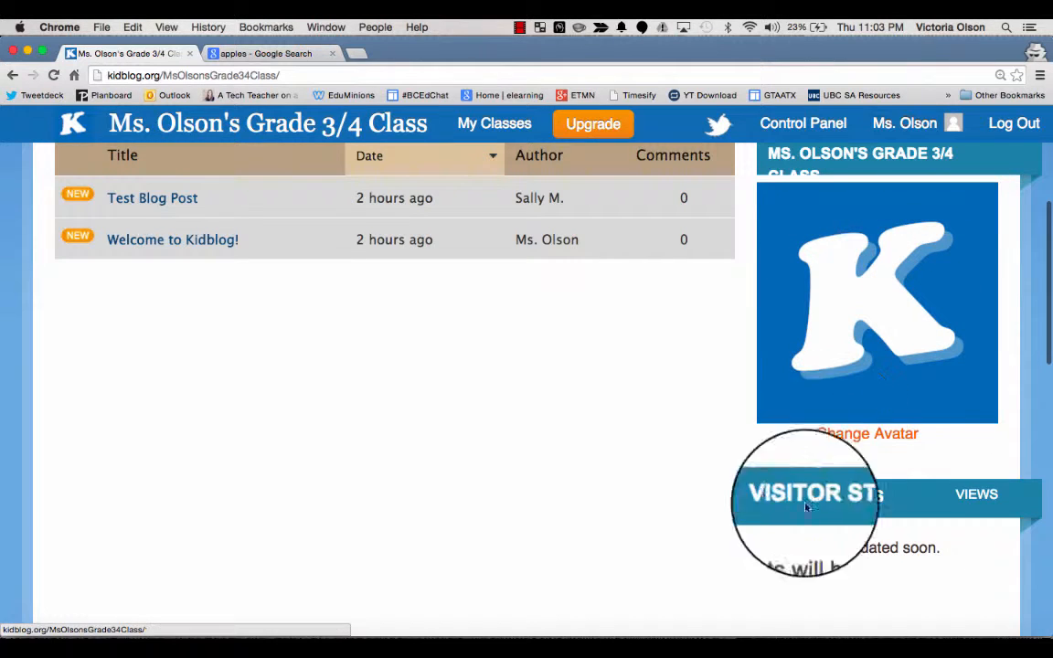
{"action": "scroll", "coordinate": [806, 508], "scroll_direction": "down", "scroll_amount": 4}
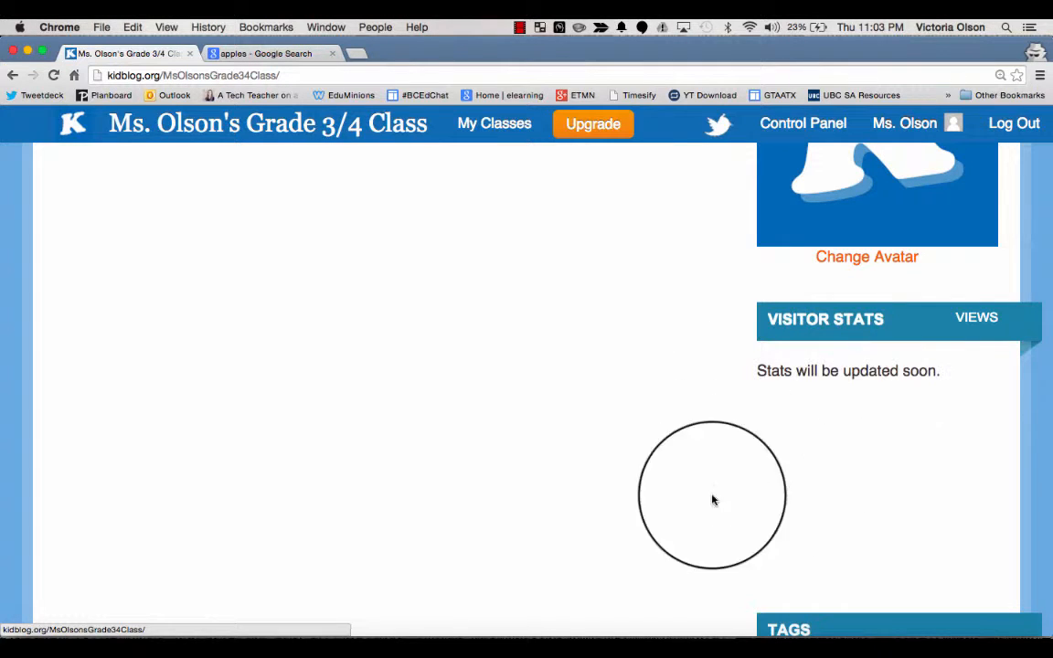
{"action": "scroll", "coordinate": [712, 501], "scroll_direction": "down", "scroll_amount": 6}
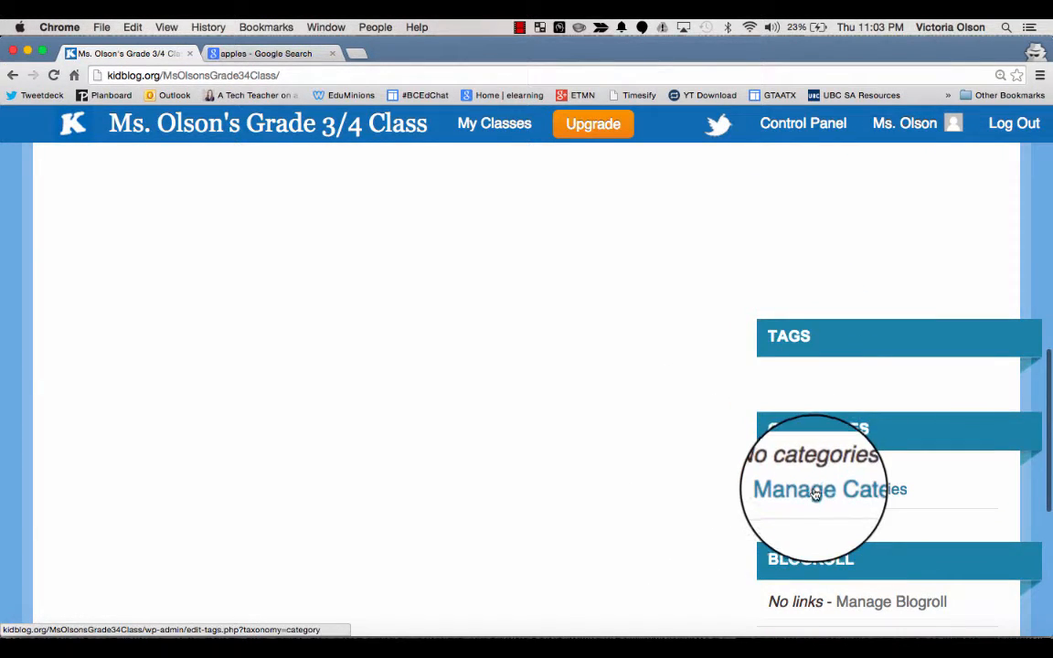
{"action": "scroll", "coordinate": [859, 489], "scroll_direction": "down", "scroll_amount": 3}
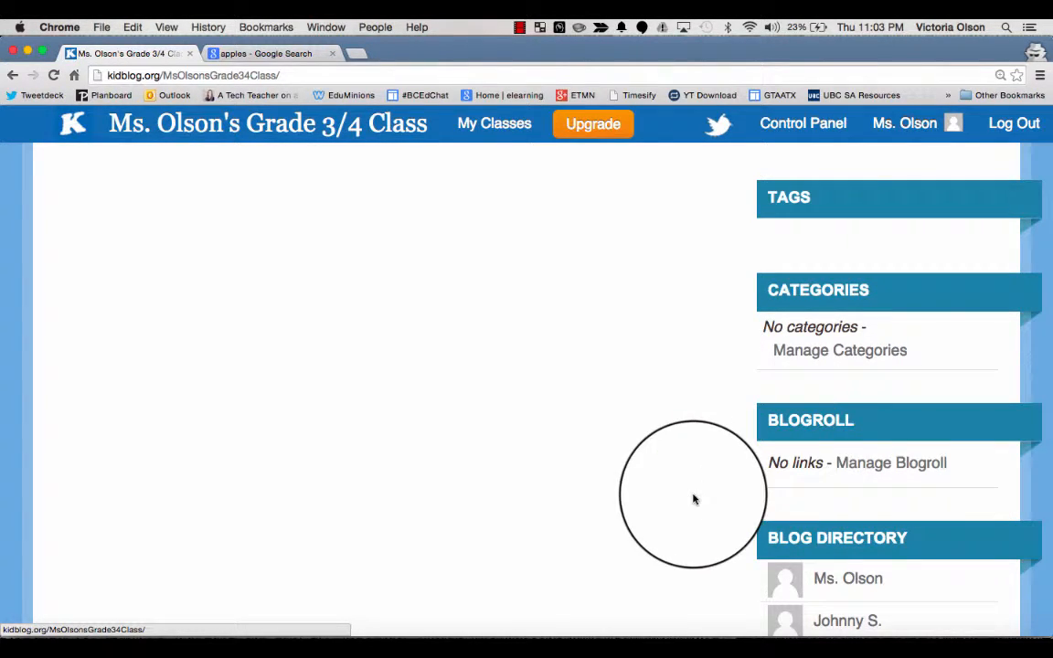
{"action": "scroll", "coordinate": [694, 499], "scroll_direction": "down", "scroll_amount": 1}
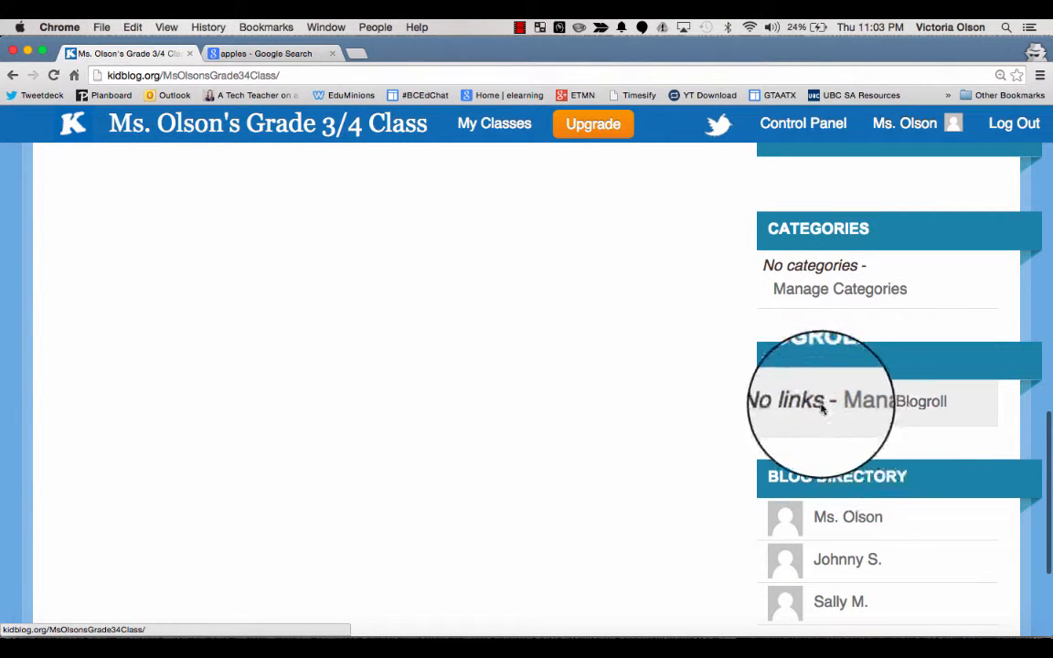
{"action": "scroll", "coordinate": [693, 482], "scroll_direction": "down", "scroll_amount": 3}
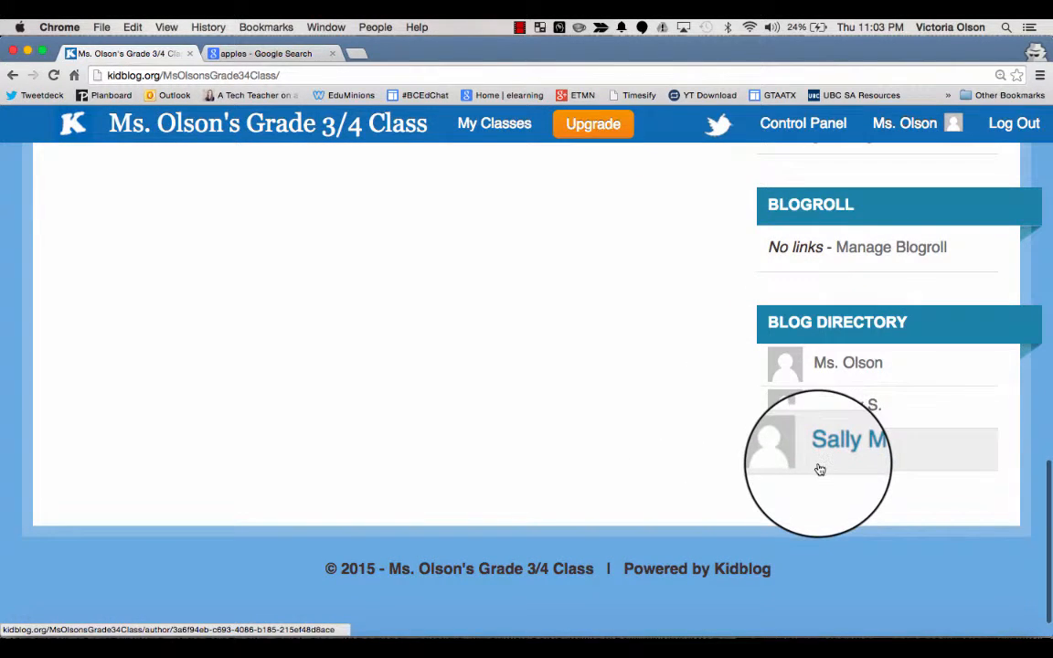
{"action": "scroll", "coordinate": [663, 293], "scroll_direction": "up", "scroll_amount": 10}
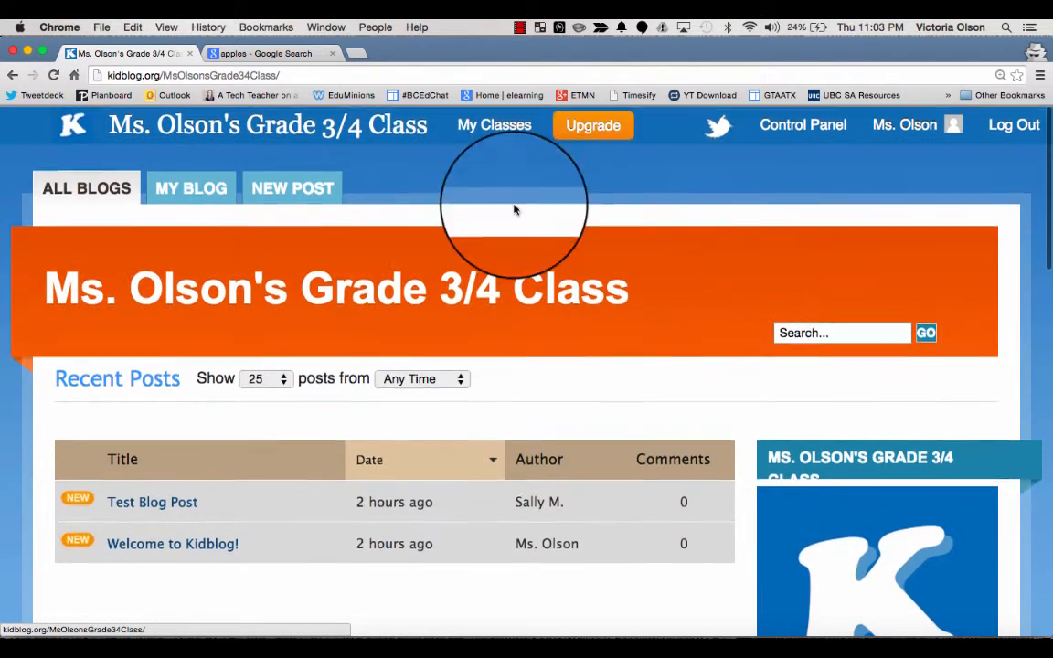
Step: Return to the Widgets settings in the control panel and look through the widget options
{"action": "mouse_move", "coordinate": [493, 121]}
{"action": "mouse_move", "coordinate": [521, 169]}
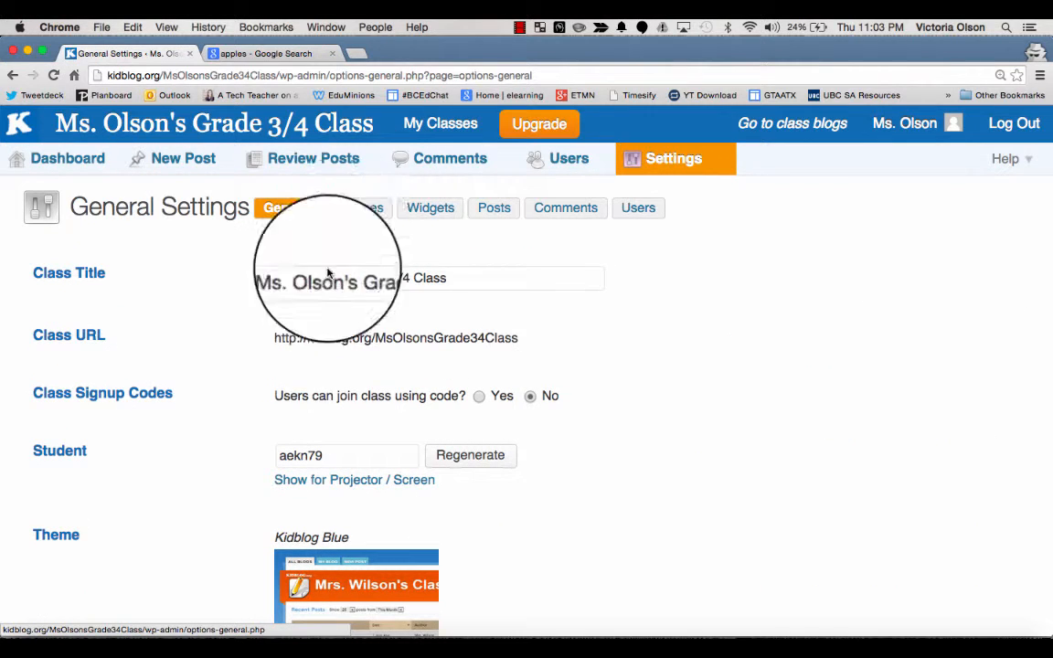
{"action": "left_click", "coordinate": [428, 209]}
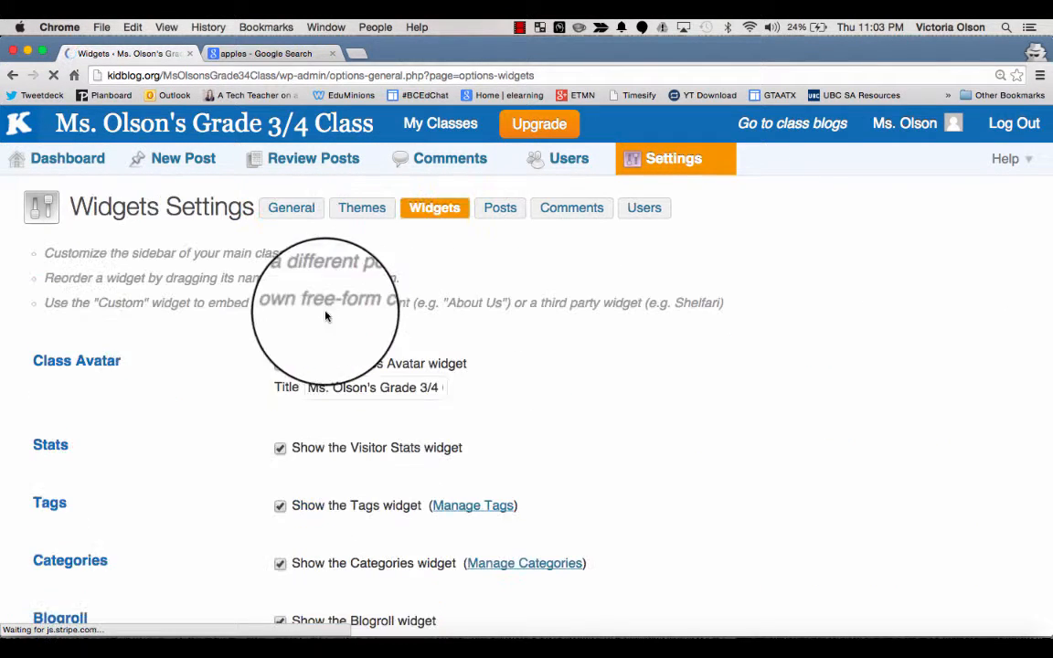
{"action": "scroll", "coordinate": [257, 363], "scroll_direction": "down", "scroll_amount": 2}
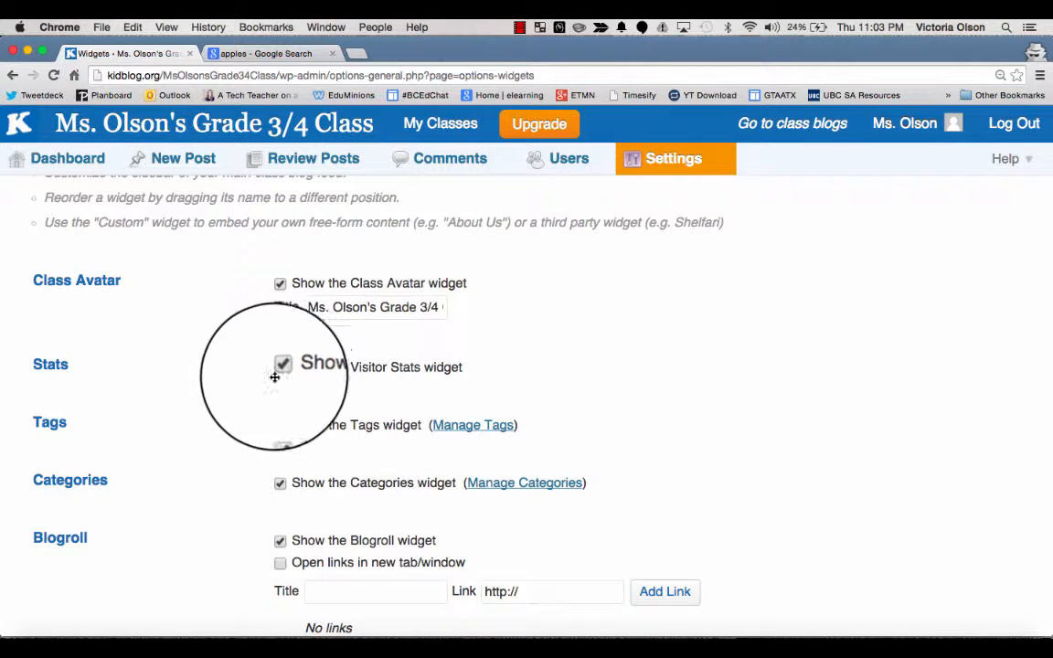
{"action": "scroll", "coordinate": [247, 432], "scroll_direction": "down", "scroll_amount": 3}
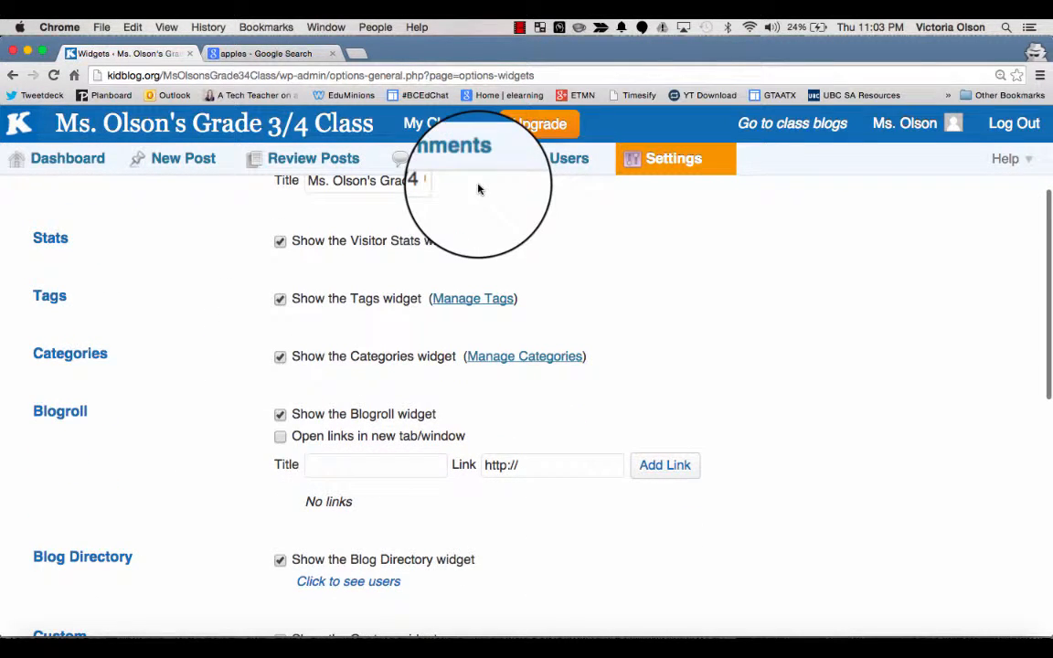
{"action": "scroll", "coordinate": [480, 206], "scroll_direction": "up", "scroll_amount": 5}
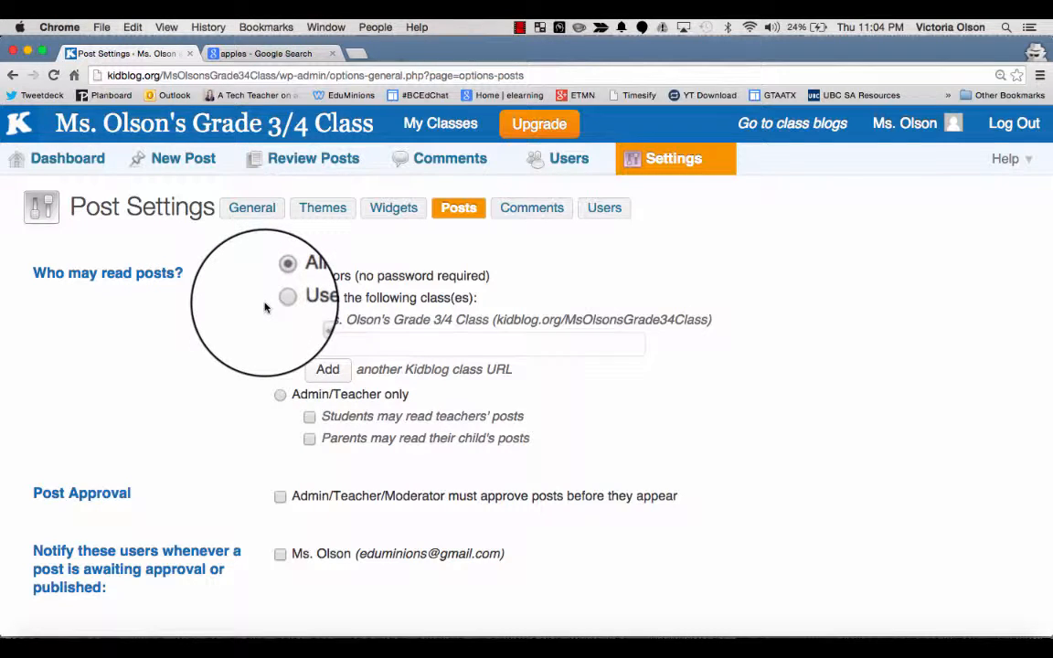
Step: Switch who may read posts to Admin/Teacher only, then to users in the following class(es)
{"action": "left_click", "coordinate": [280, 396]}
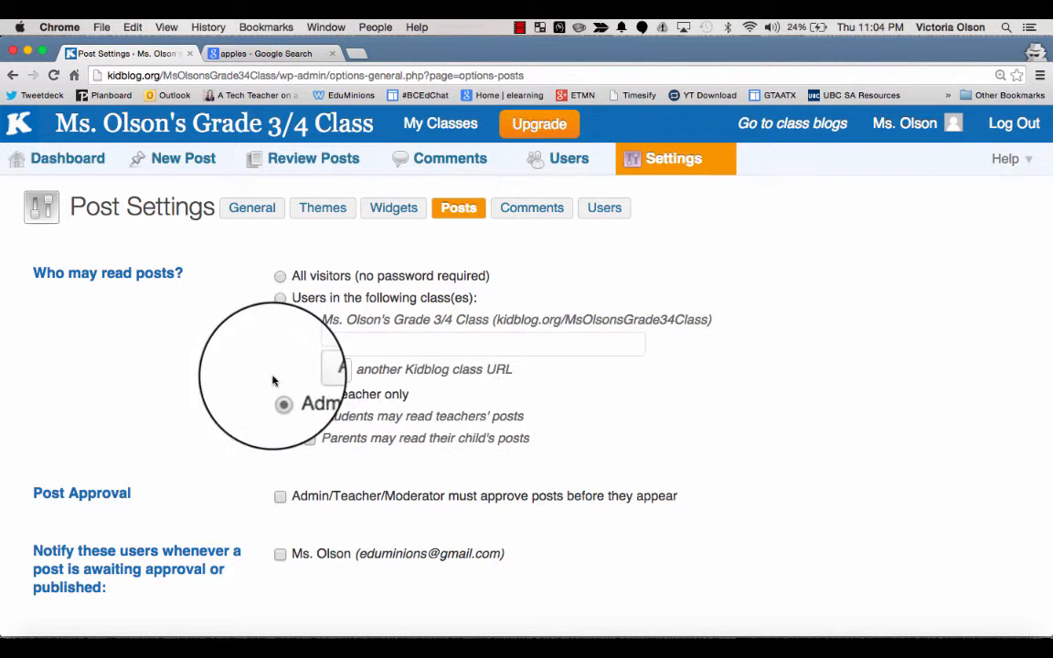
{"action": "left_click", "coordinate": [280, 299]}
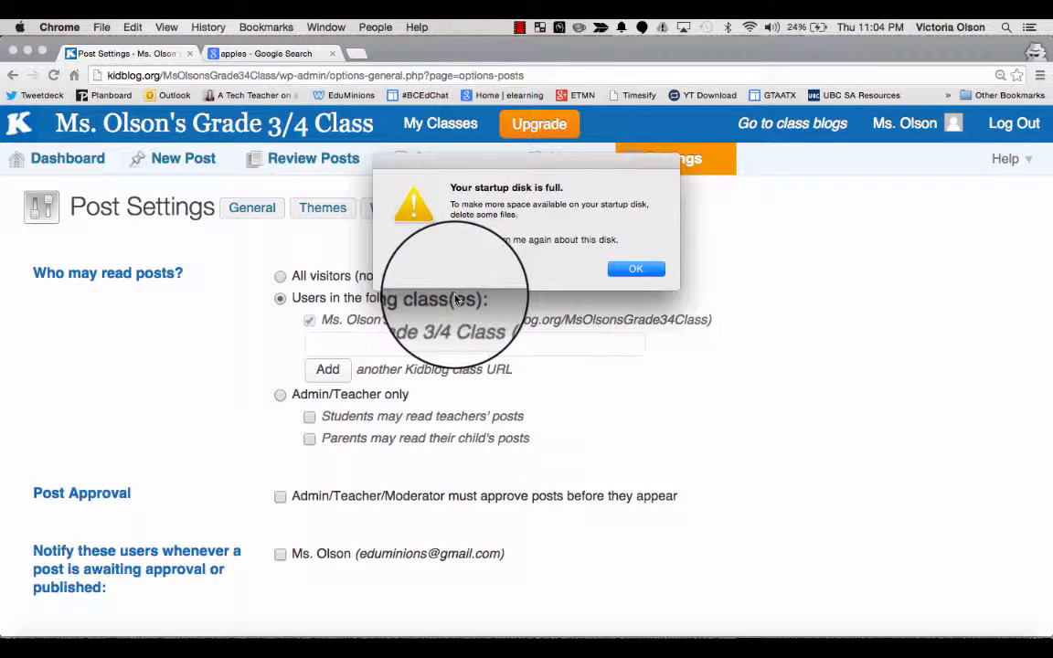
{"action": "left_click", "coordinate": [637, 270]}
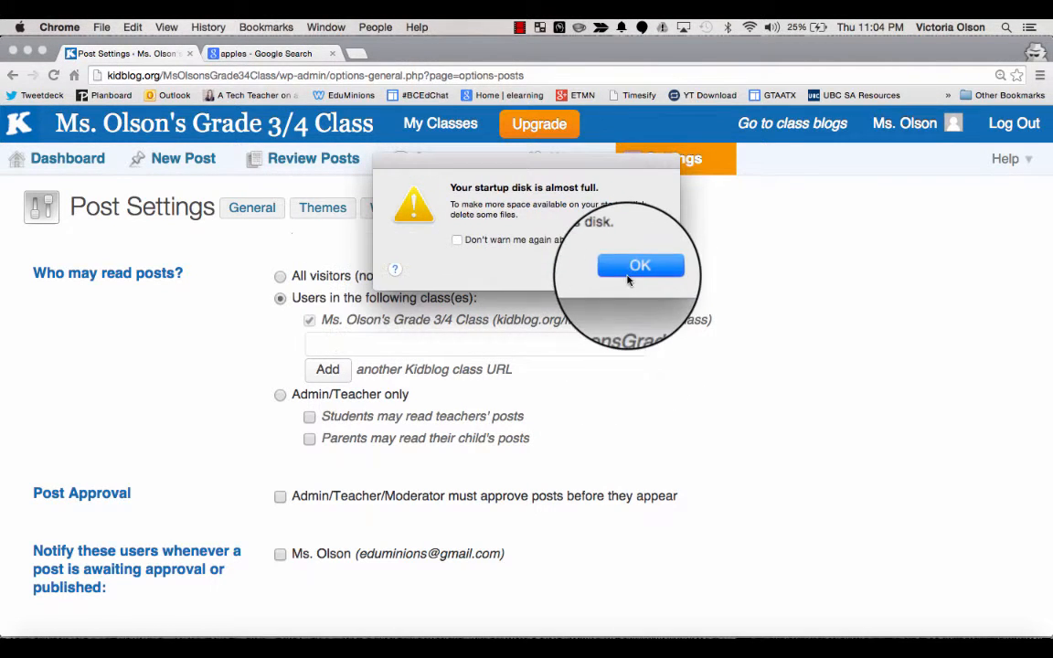
{"action": "left_click", "coordinate": [627, 278]}
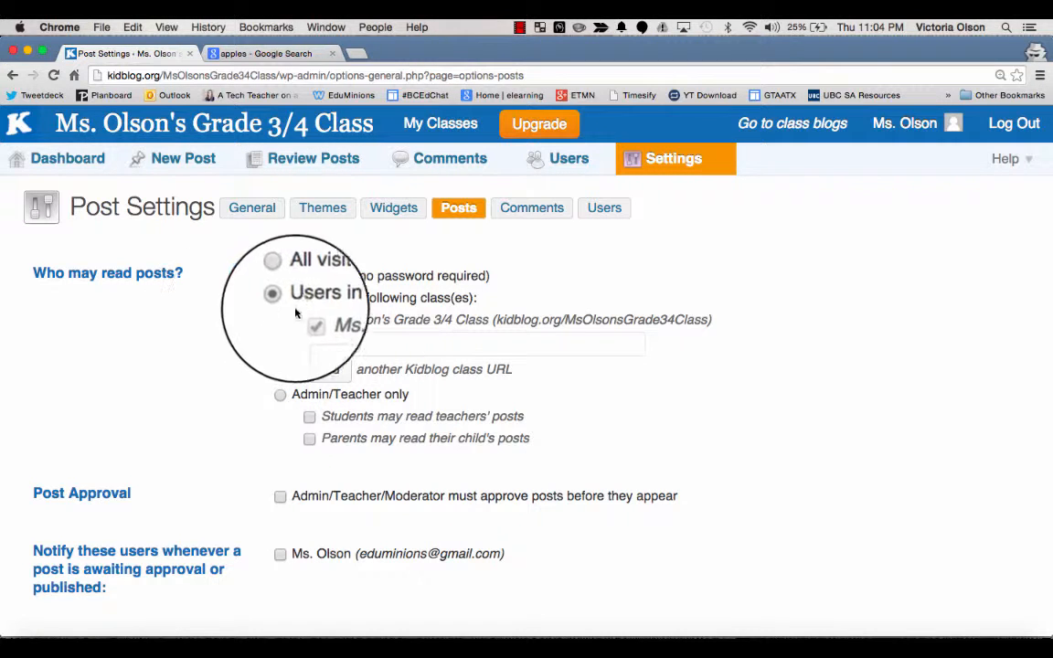
Step: Require admin/teacher approval before posts appear and enable approval notifications for the teacher
{"action": "scroll", "coordinate": [238, 453], "scroll_direction": "down", "scroll_amount": 3}
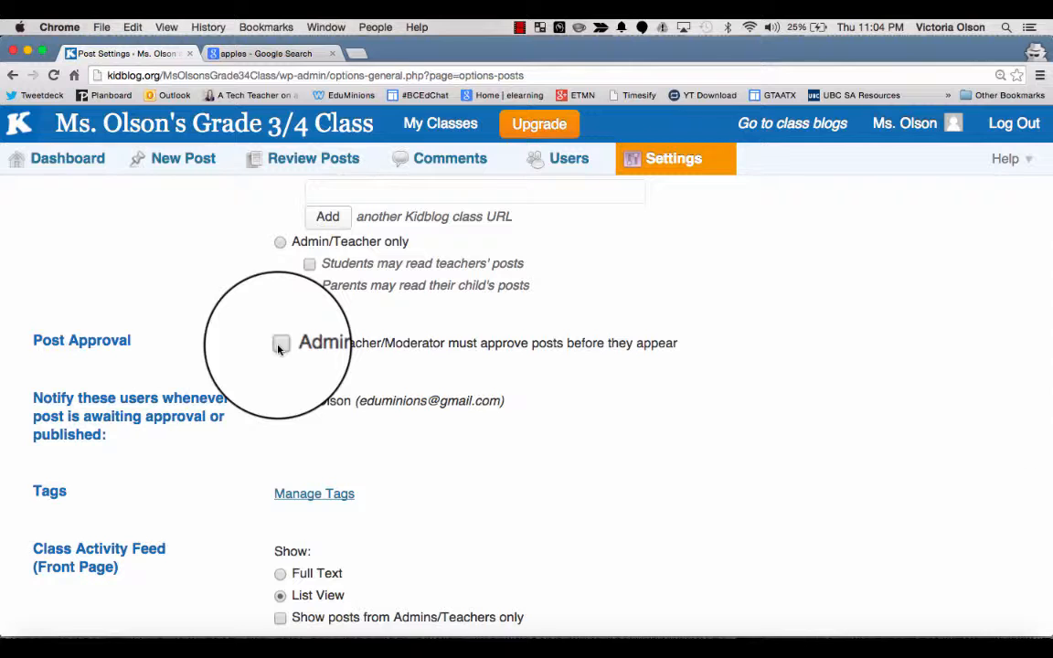
{"action": "left_click", "coordinate": [280, 343]}
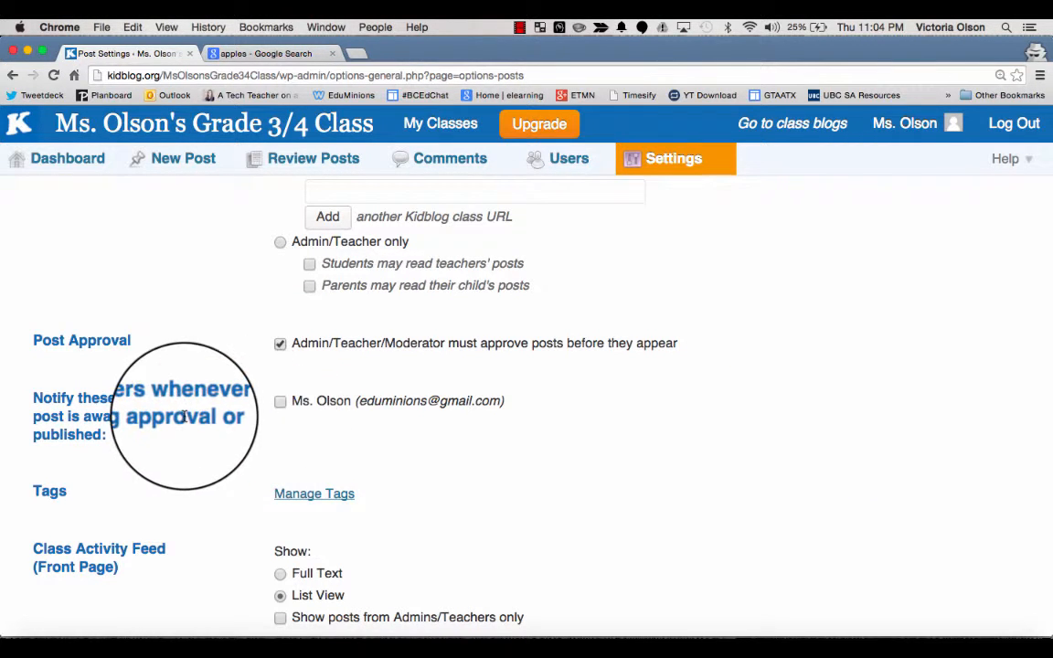
{"action": "left_click", "coordinate": [280, 401]}
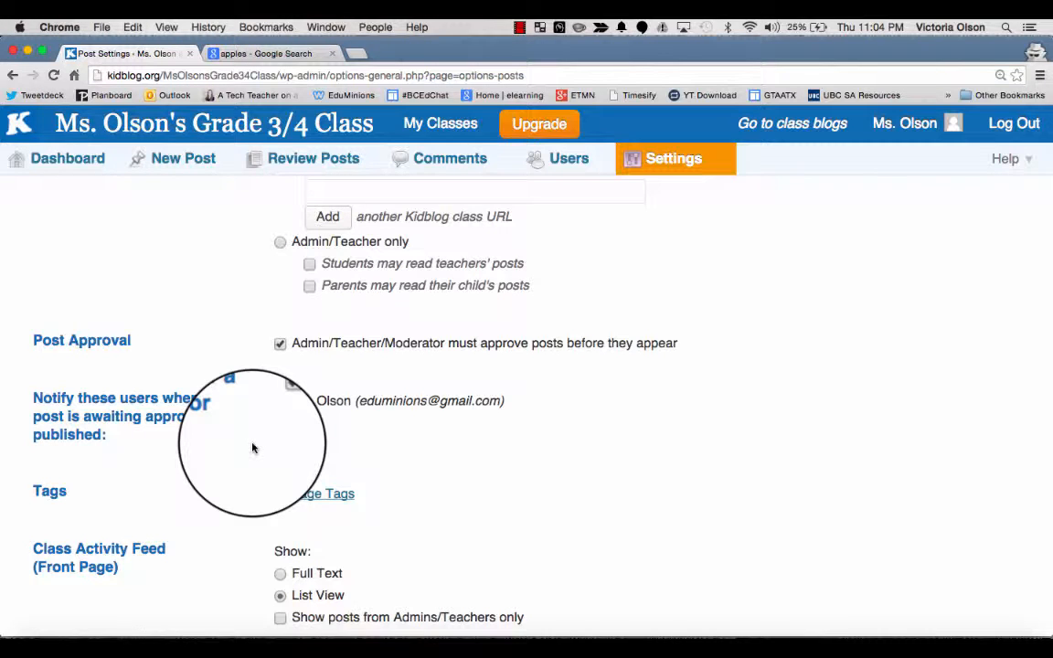
{"action": "scroll", "coordinate": [253, 448], "scroll_direction": "down", "scroll_amount": 5}
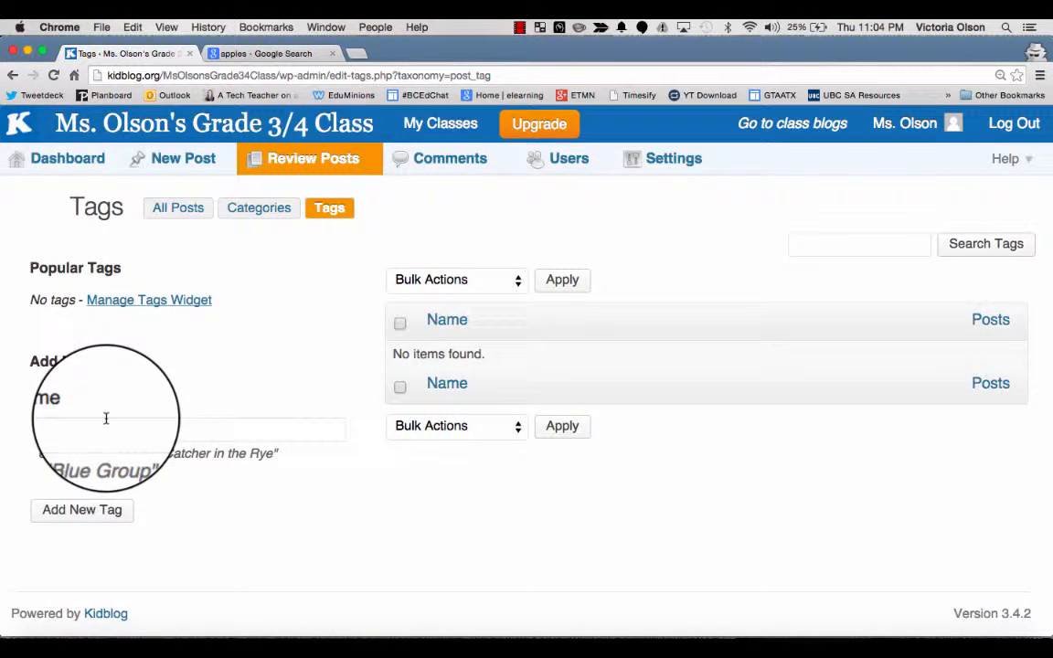
Step: Back in post settings, stop students from inserting media from the teachers' upload library and save the changes
{"action": "left_click", "coordinate": [14, 70]}
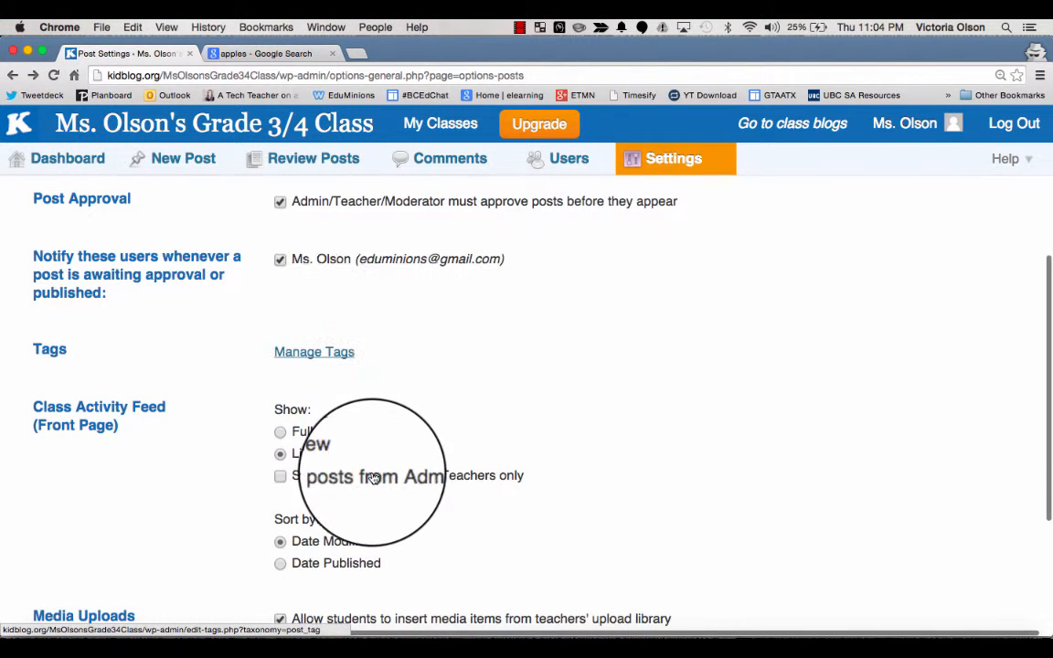
{"action": "scroll", "coordinate": [372, 476], "scroll_direction": "down", "scroll_amount": 1}
{"action": "scroll", "coordinate": [372, 476], "scroll_direction": "down", "scroll_amount": 3}
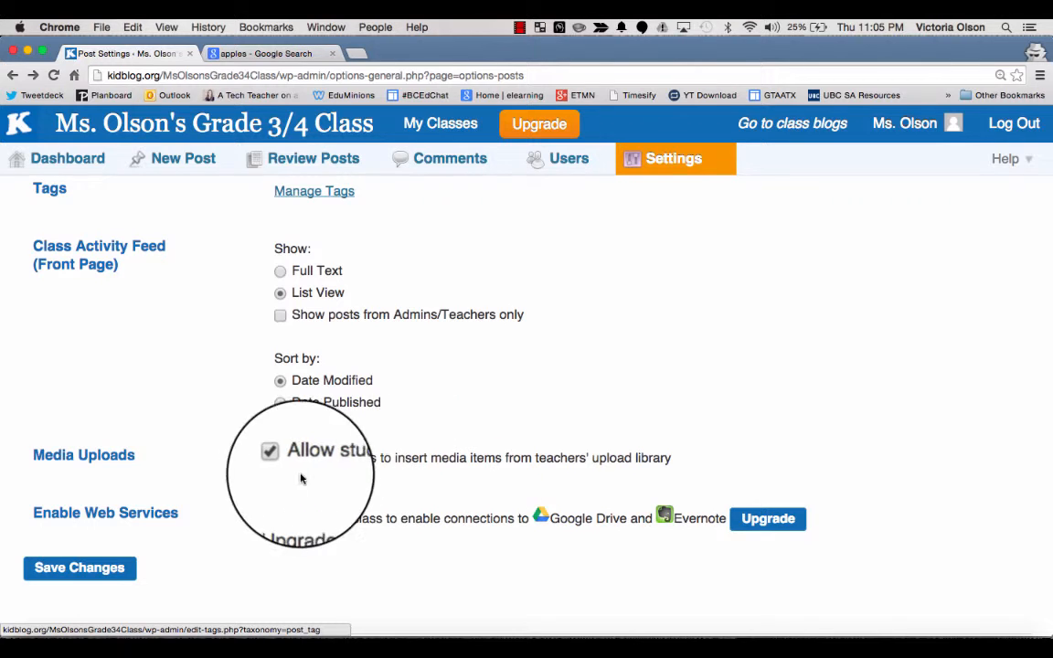
{"action": "left_click", "coordinate": [280, 457]}
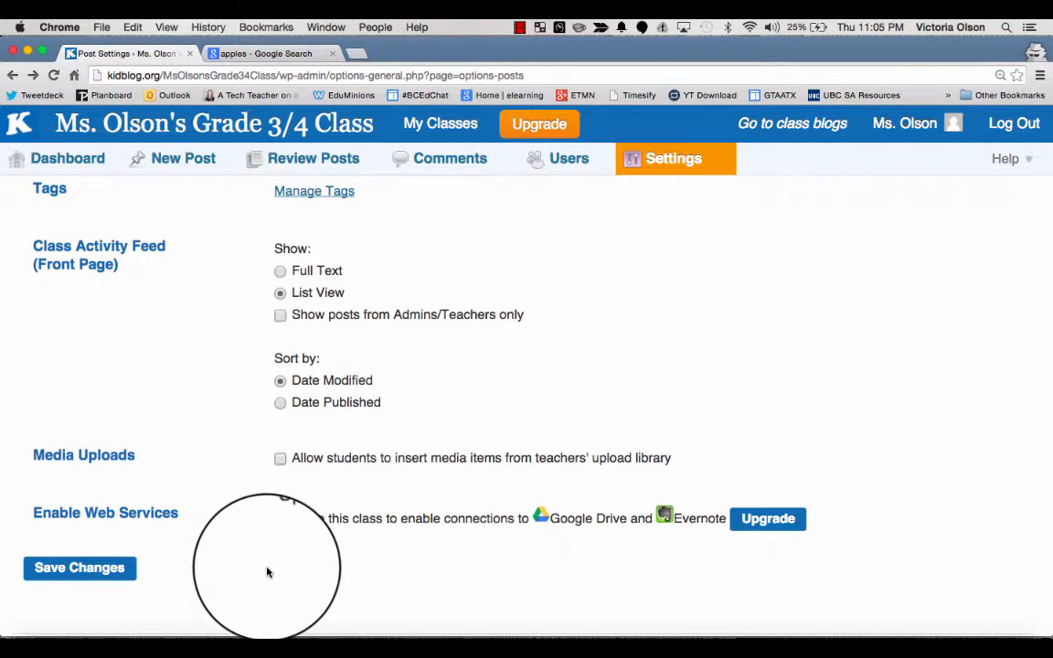
{"action": "scroll", "coordinate": [260, 572], "scroll_direction": "down", "scroll_amount": 2}
{"action": "left_click", "coordinate": [82, 537]}
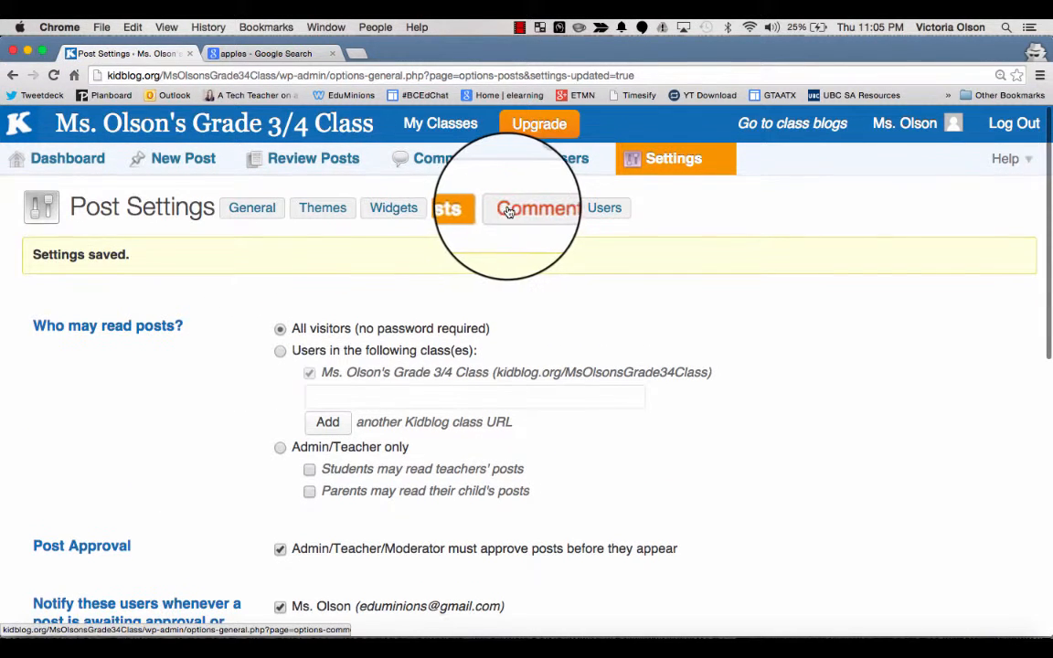
Step: Open the comment settings and enable notifying the teacher when a comment is submitted or awaiting approval
{"action": "left_click", "coordinate": [511, 211]}
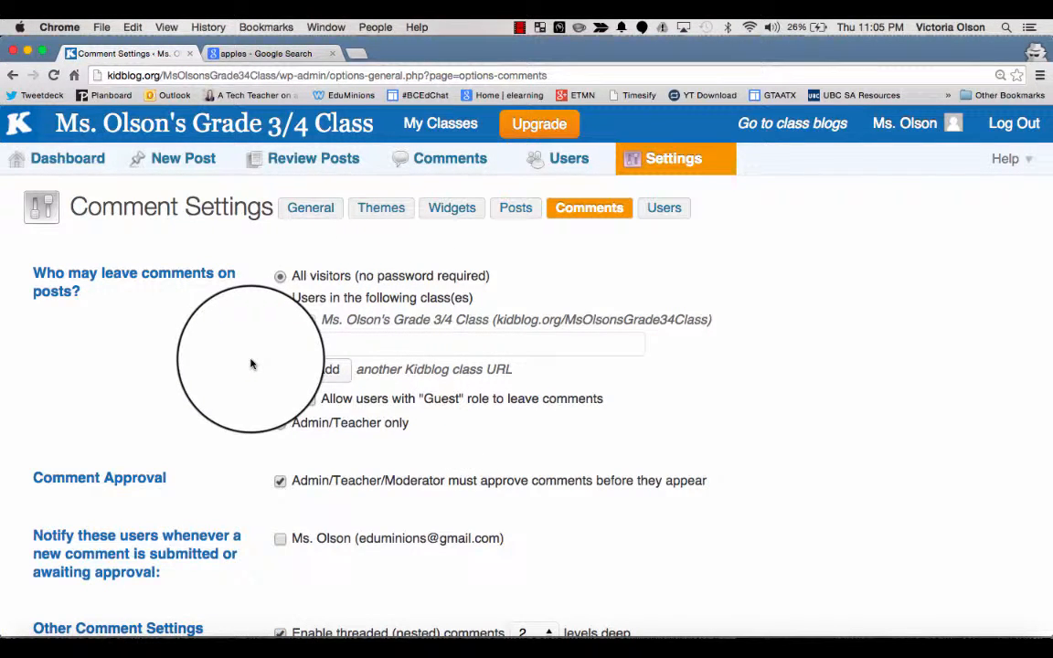
{"action": "scroll", "coordinate": [242, 431], "scroll_direction": "down", "scroll_amount": 2}
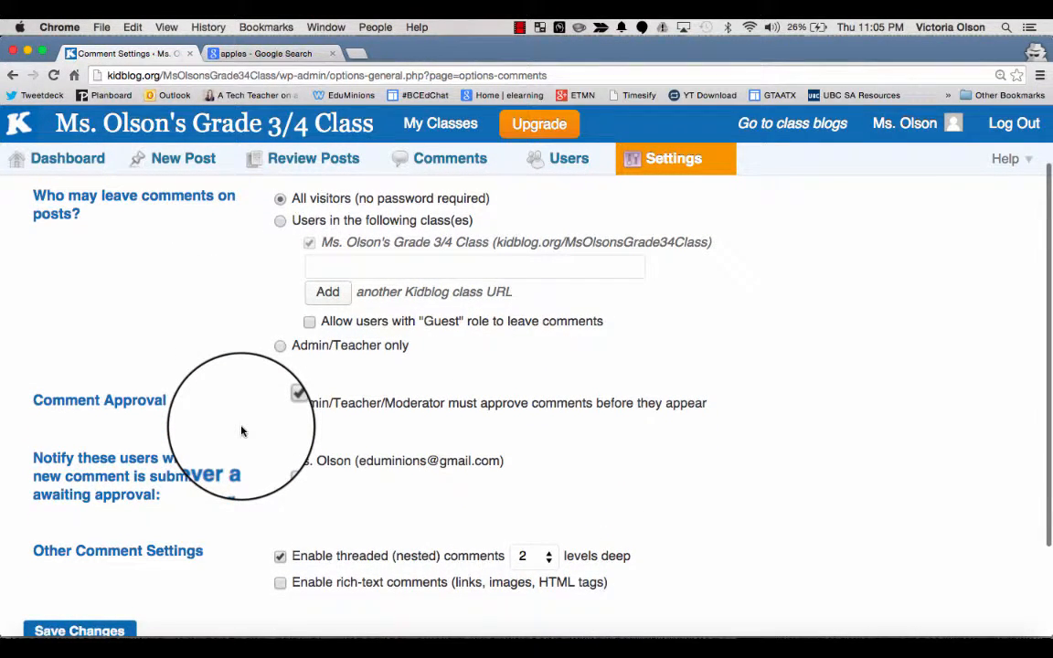
{"action": "scroll", "coordinate": [242, 430], "scroll_direction": "up", "scroll_amount": 1}
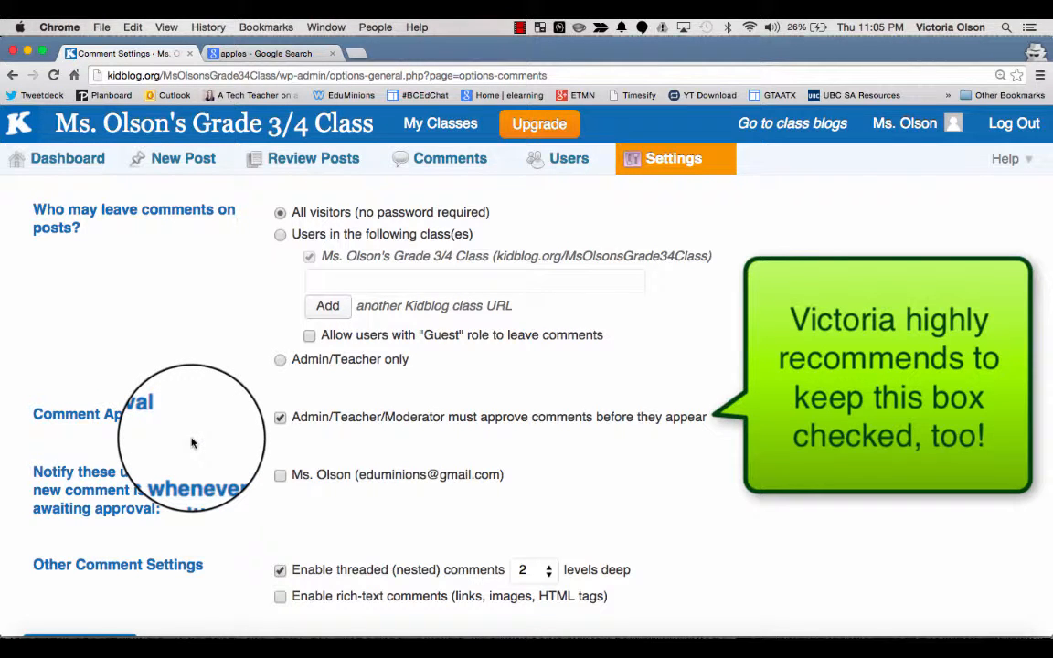
{"action": "scroll", "coordinate": [263, 493], "scroll_direction": "down", "scroll_amount": 2}
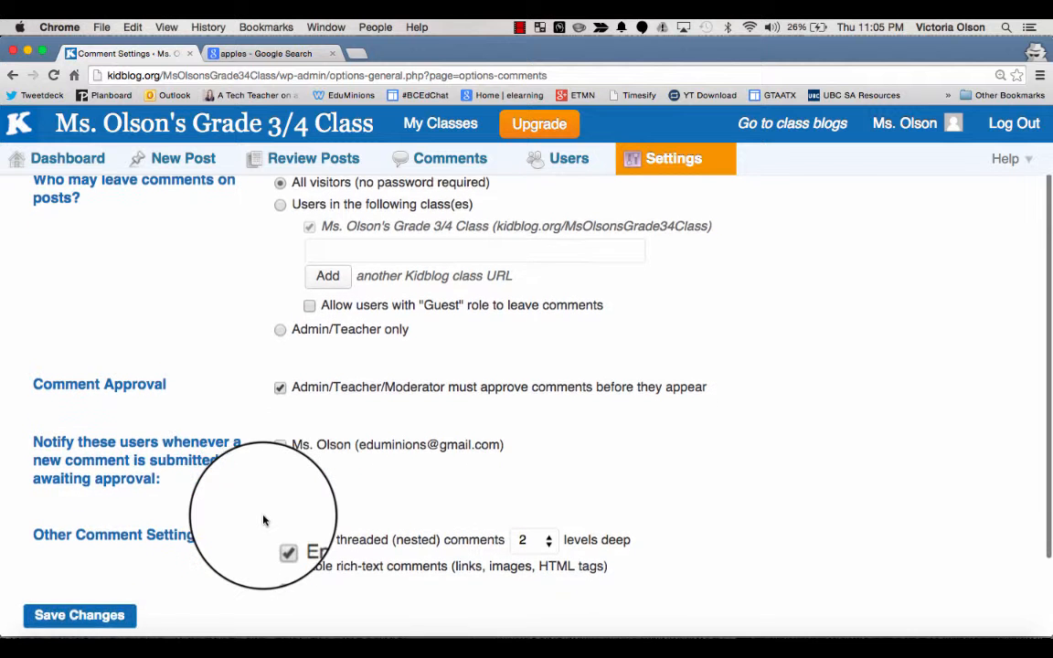
{"action": "left_click", "coordinate": [280, 424]}
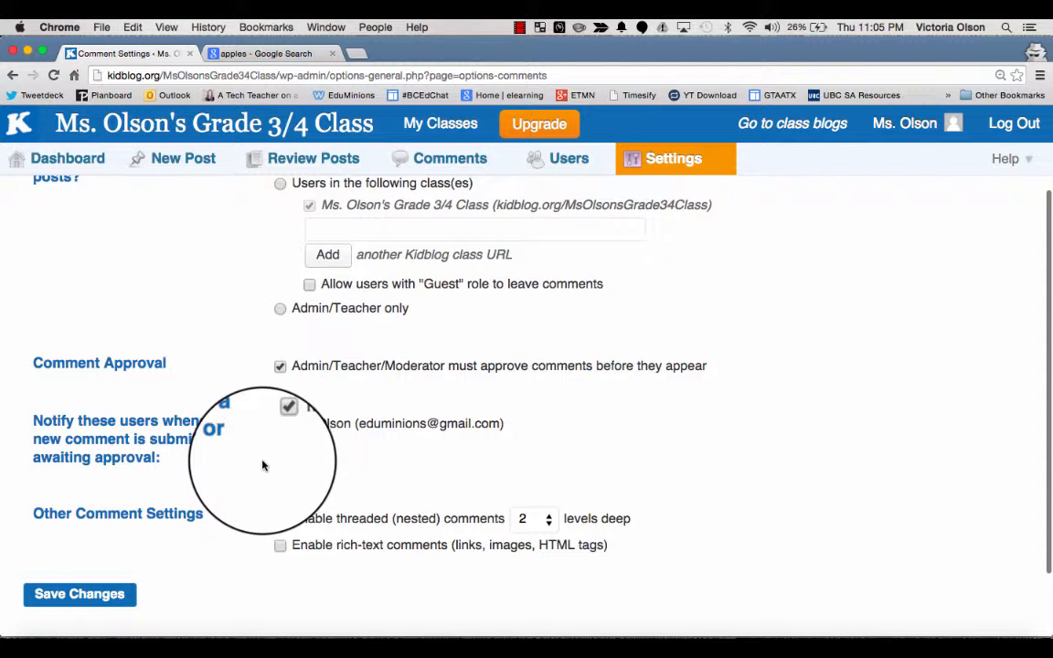
{"action": "scroll", "coordinate": [222, 559], "scroll_direction": "down", "scroll_amount": 3}
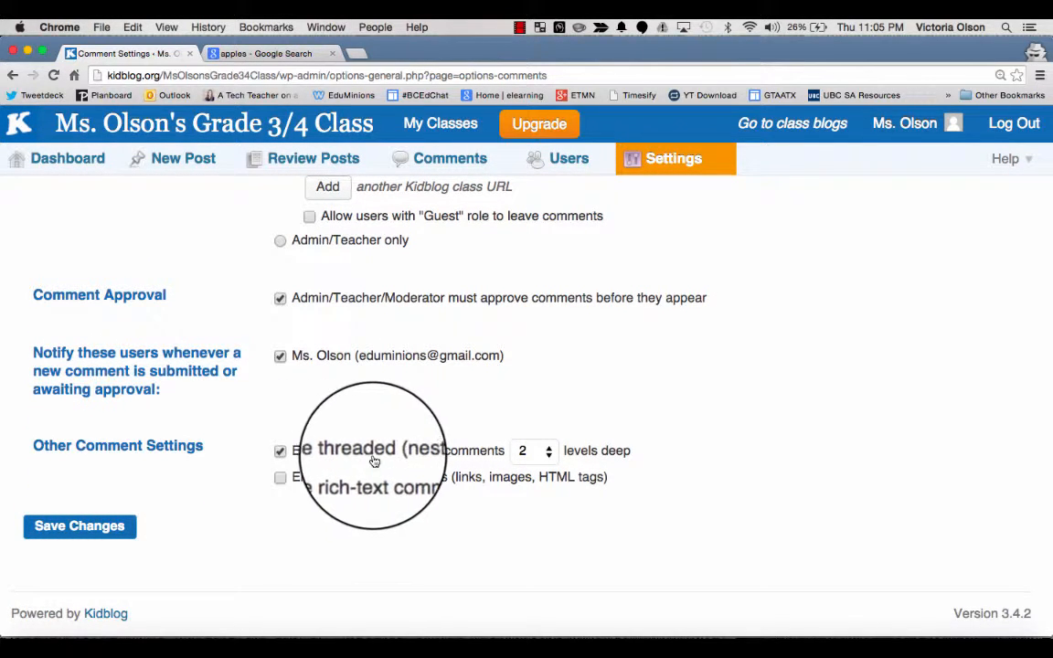
Step: Change the threaded (nested) comments depth level and save the comment settings
{"action": "left_click", "coordinate": [546, 452]}
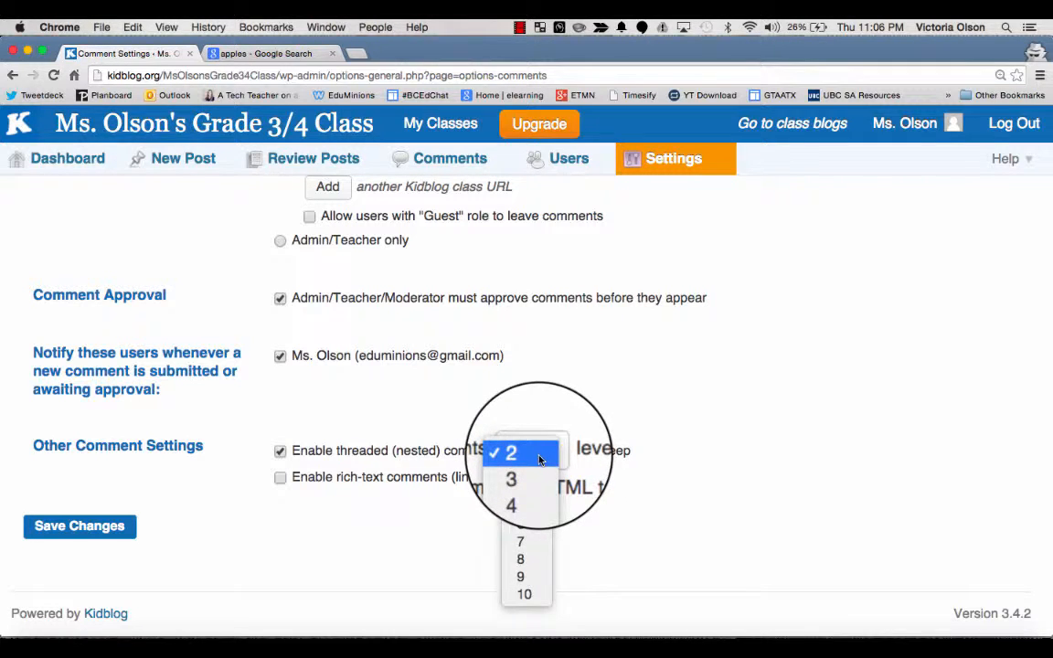
{"action": "left_click", "coordinate": [540, 460]}
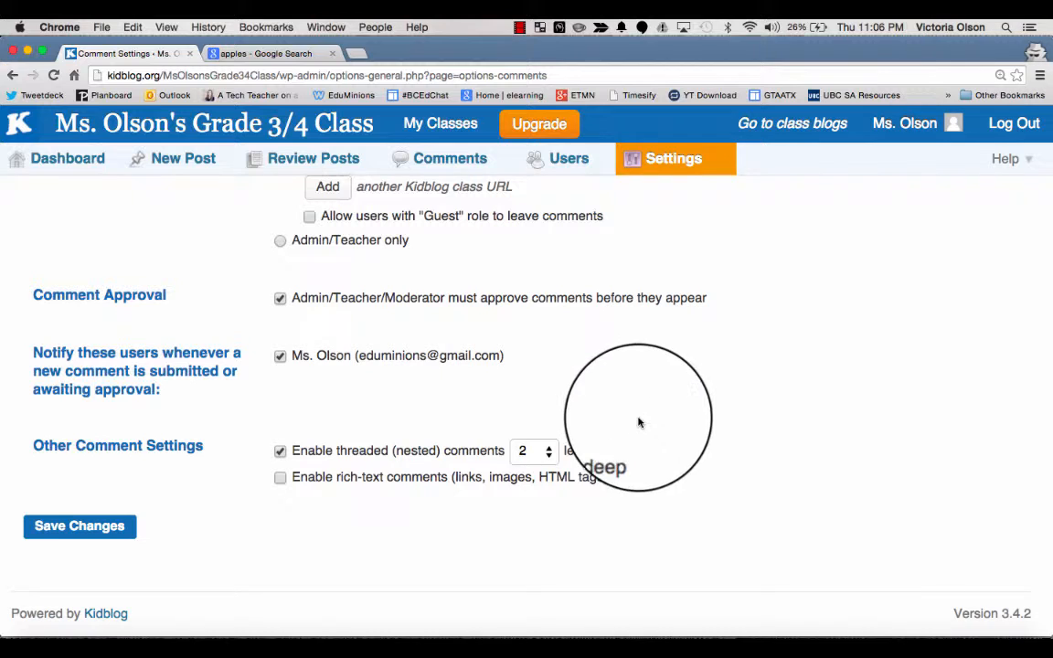
{"action": "left_click", "coordinate": [529, 462]}
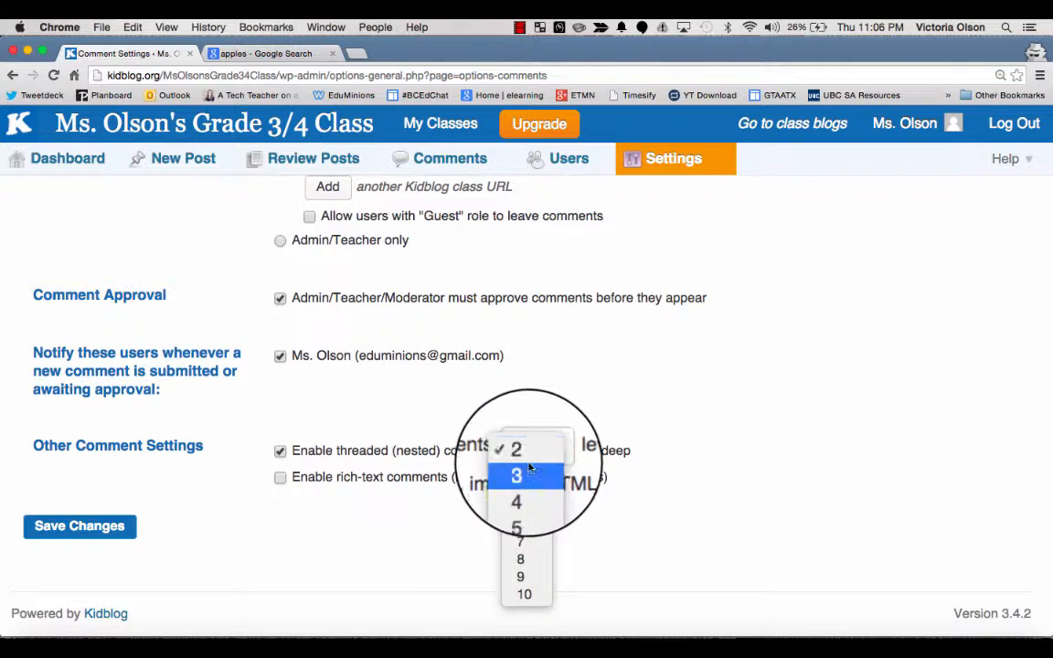
{"action": "left_click", "coordinate": [526, 526]}
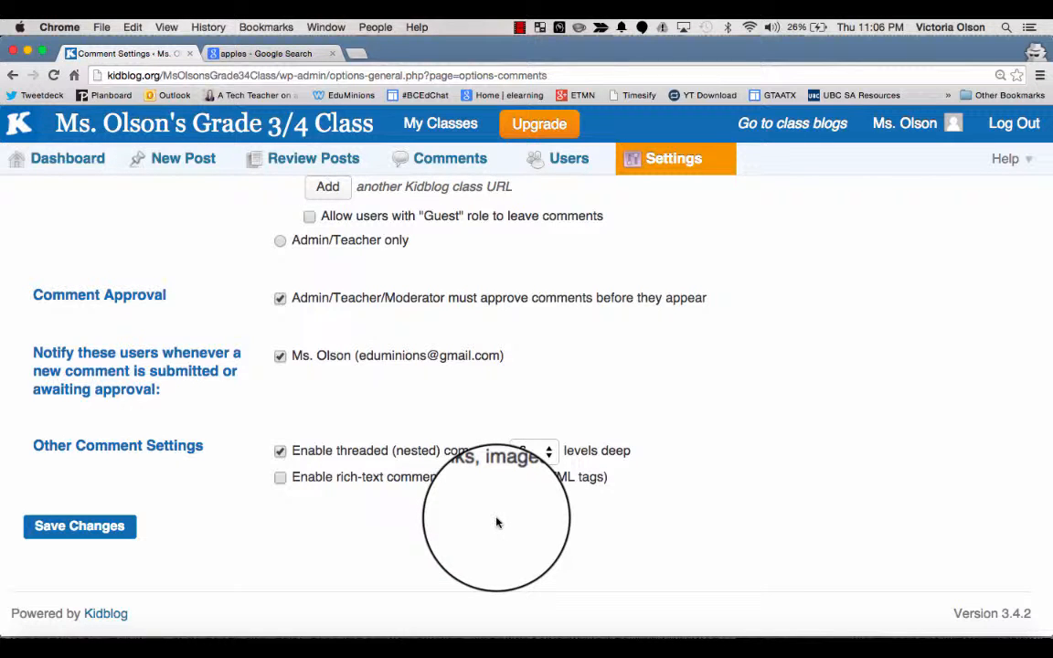
{"action": "left_click", "coordinate": [69, 529]}
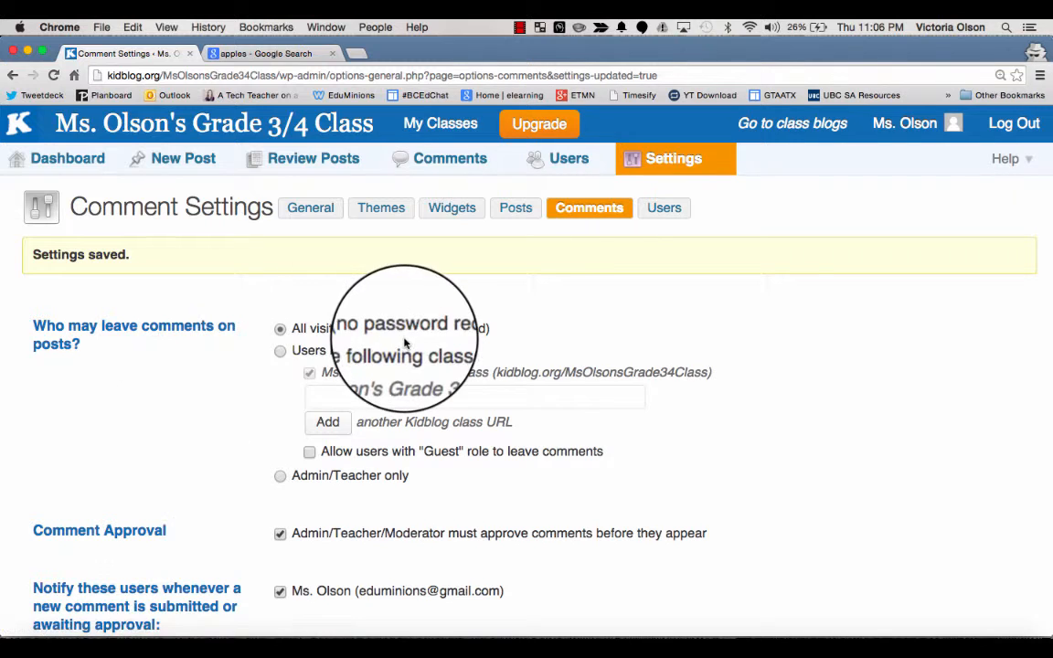
Step: Open the user settings and save them with parent joining and profile editing allowed
{"action": "left_click", "coordinate": [665, 210]}
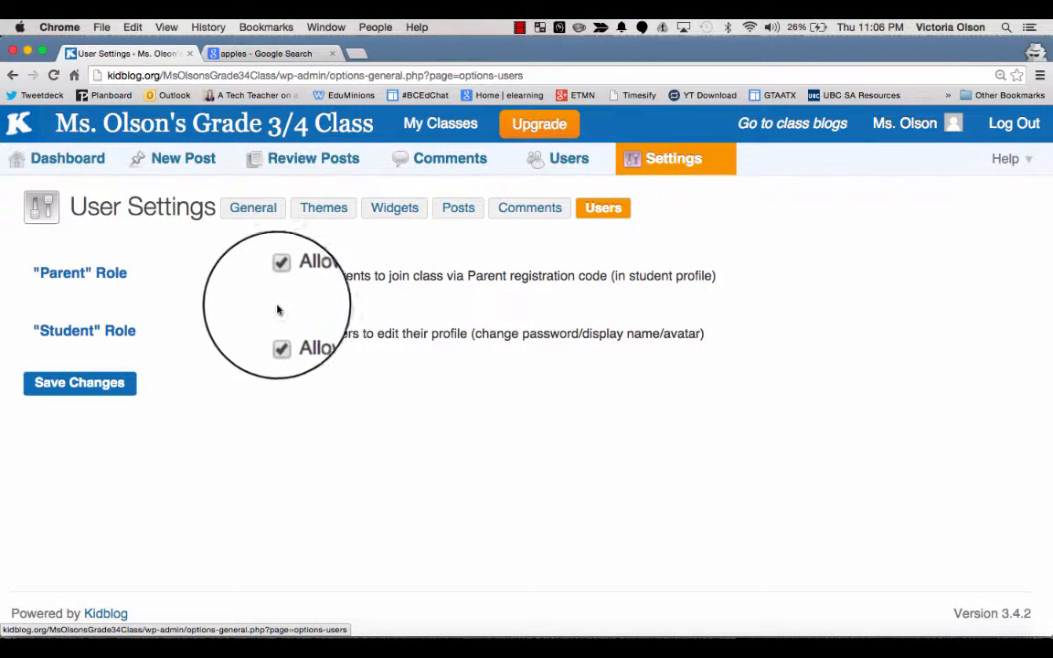
{"action": "left_click", "coordinate": [280, 276]}
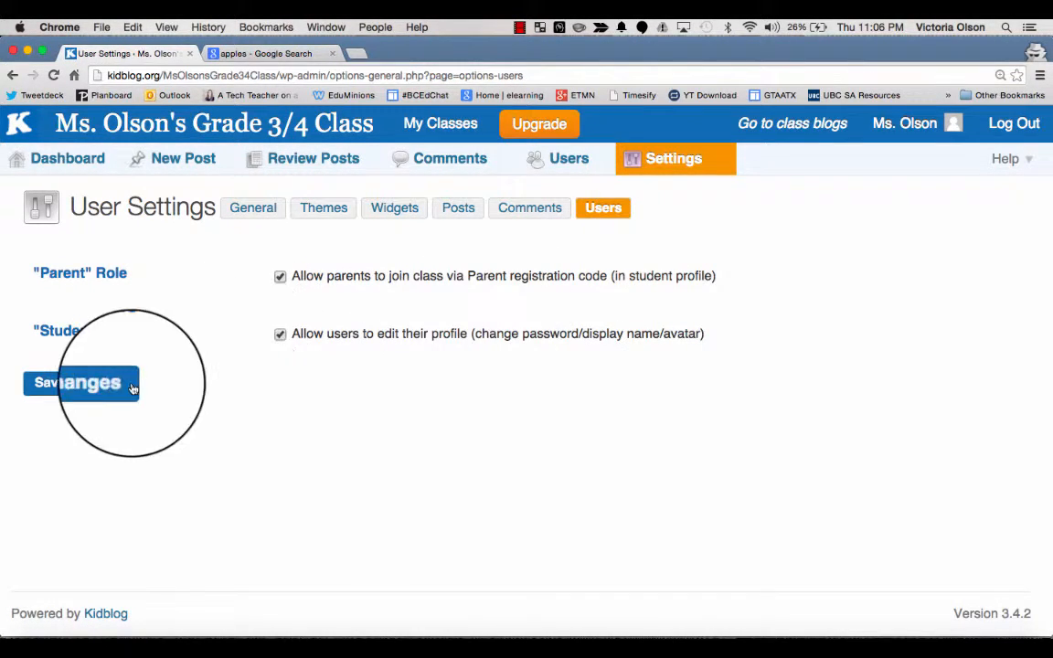
{"action": "left_click", "coordinate": [95, 385]}
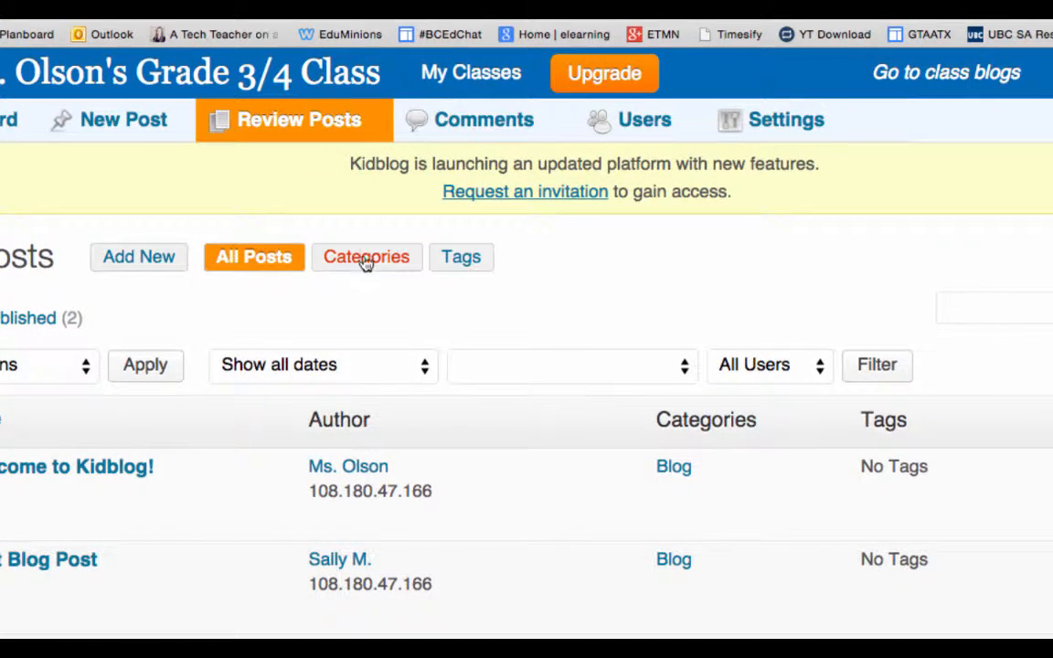
Step: Open the post categories and add a new category named Math
{"action": "left_click", "coordinate": [359, 260]}
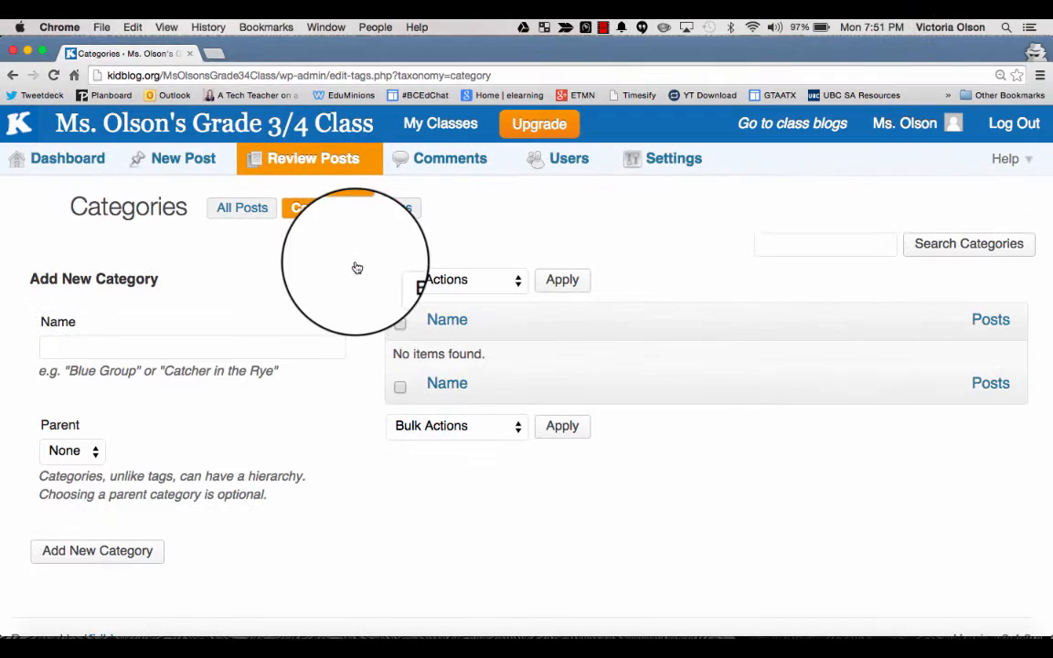
{"action": "left_click", "coordinate": [208, 345]}
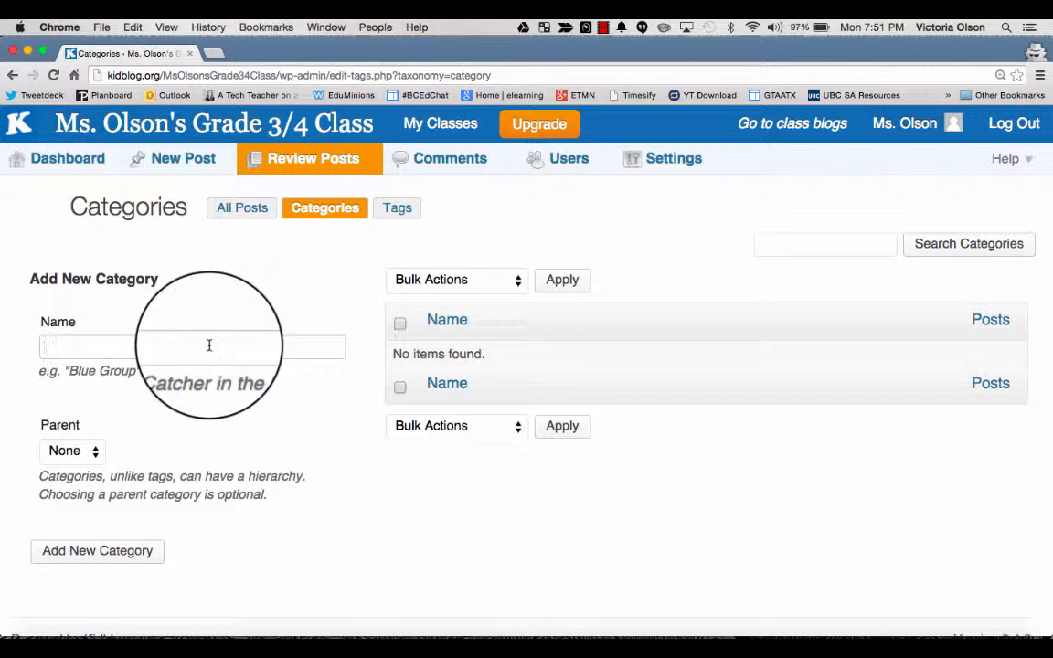
{"action": "type", "text": "Math"}
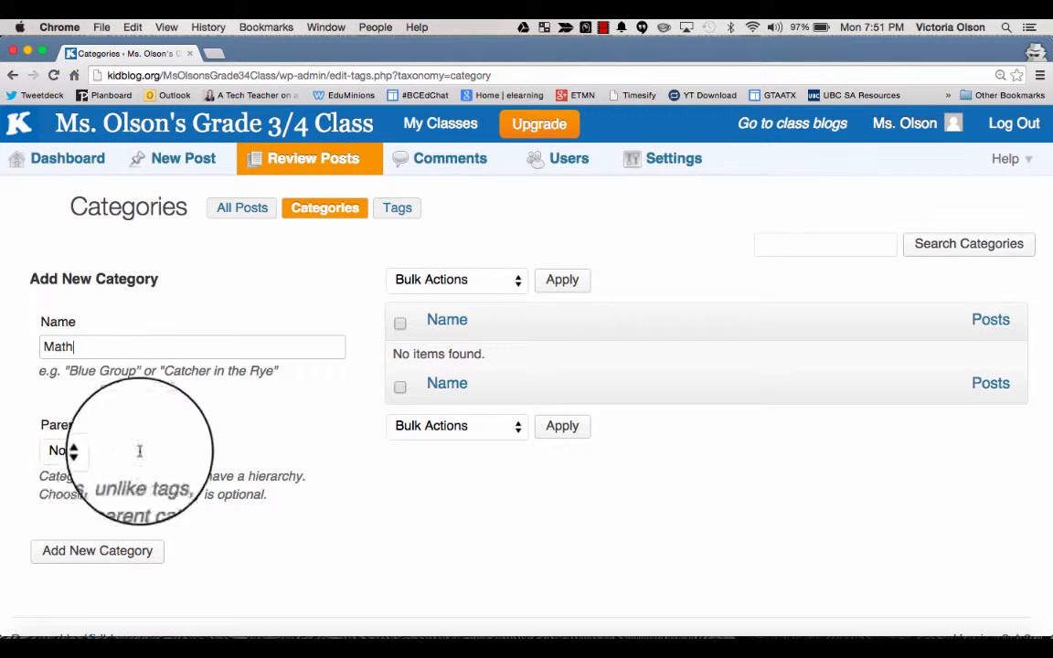
{"action": "left_click", "coordinate": [94, 550]}
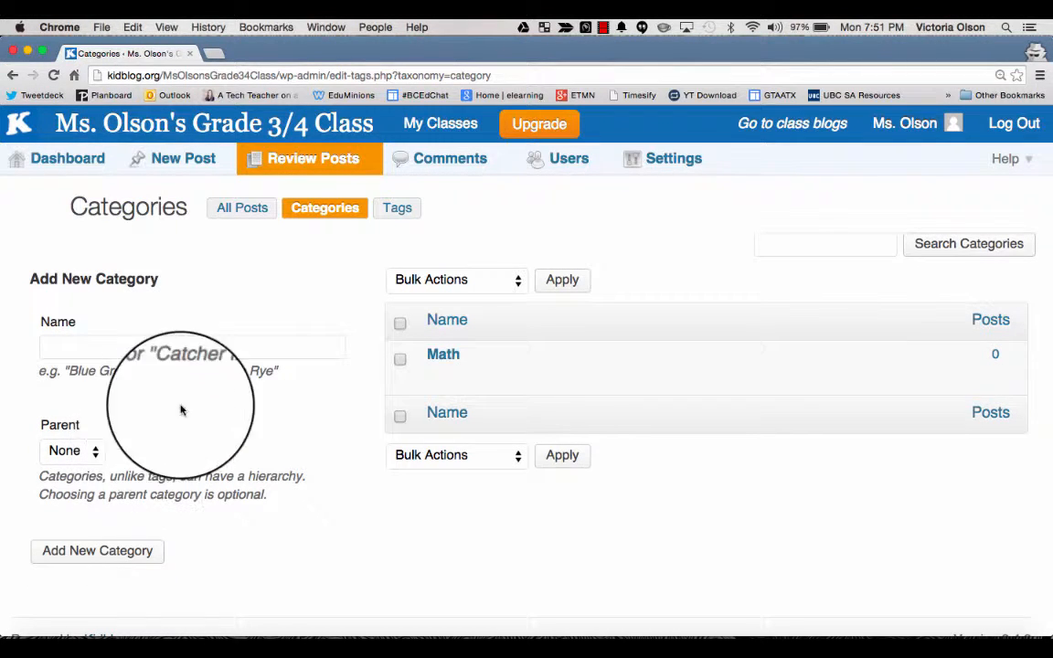
Step: Add two more categories named Reading and Genius Hour
{"action": "left_click", "coordinate": [112, 340]}
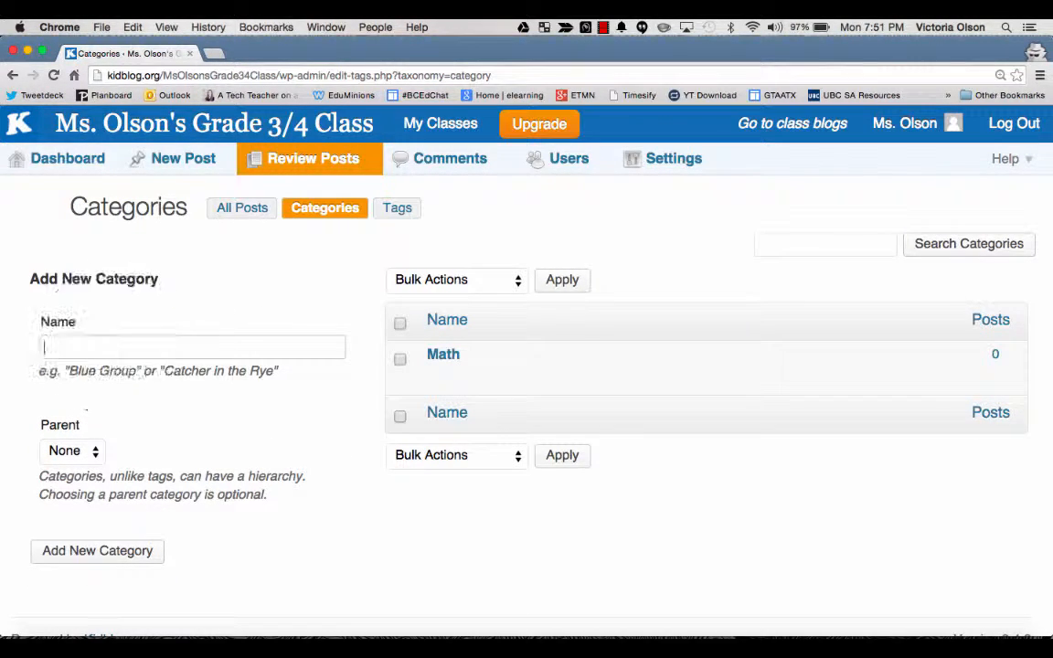
{"action": "type", "text": "Reading"}
{"action": "left_click", "coordinate": [85, 553]}
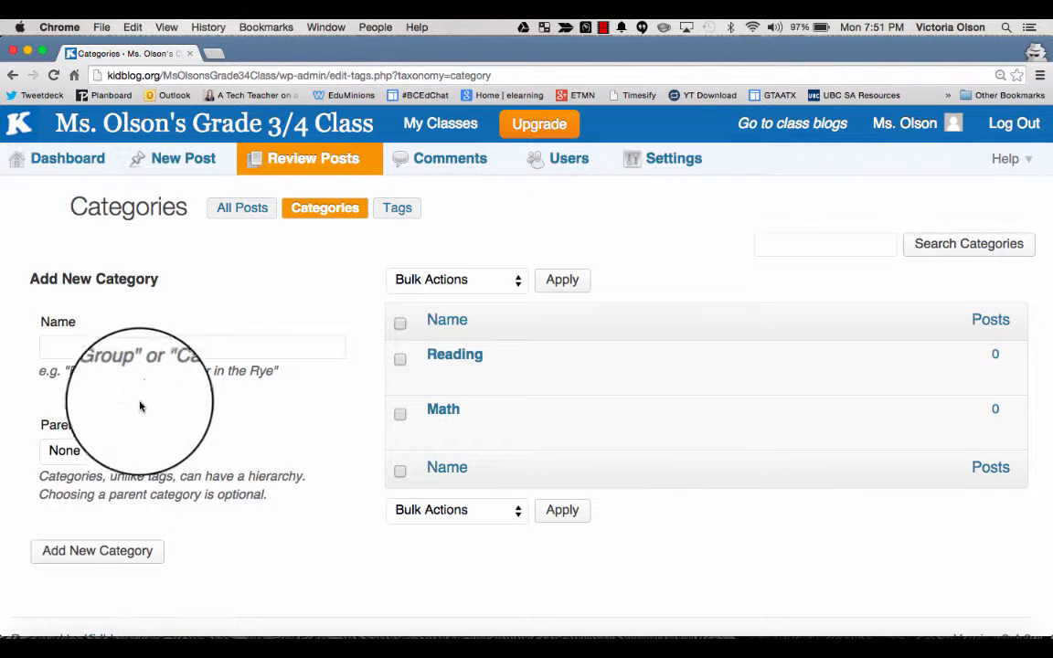
{"action": "left_click", "coordinate": [157, 351]}
{"action": "type", "text": "Genius H"}
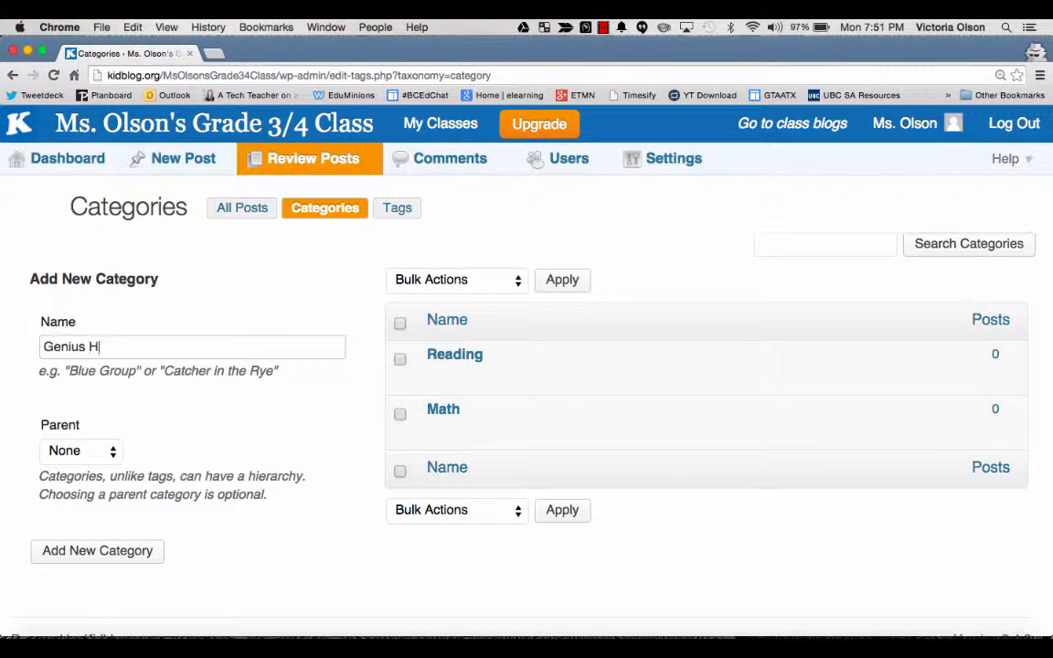
{"action": "type", "text": "our"}
{"action": "left_click", "coordinate": [97, 550]}
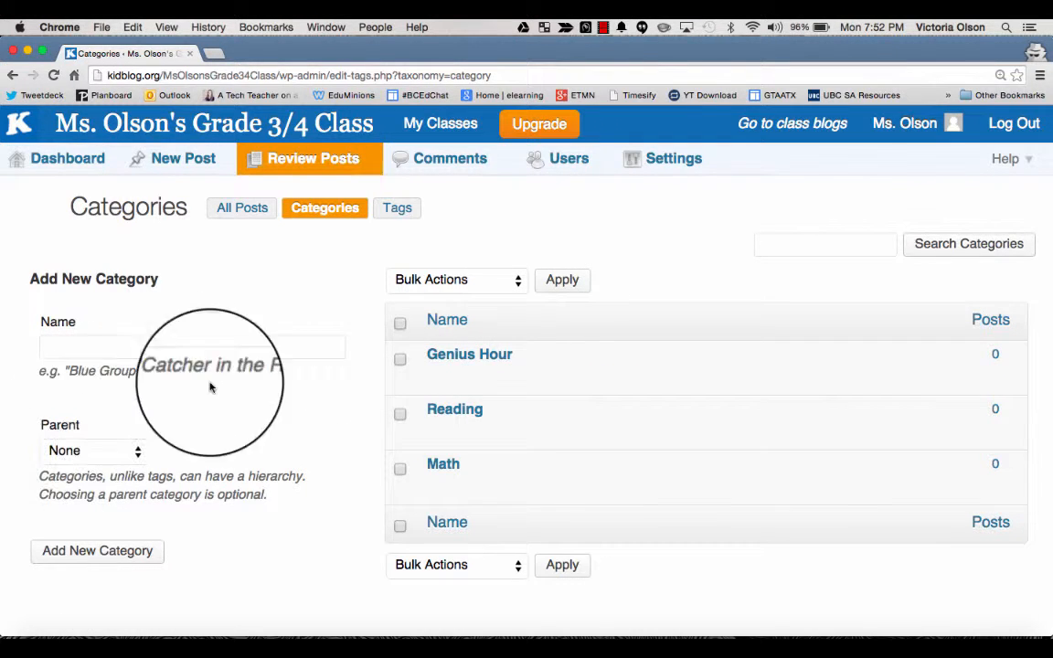
Step: Add a Multiplication category with Math as its parent category
{"action": "left_click", "coordinate": [115, 344]}
{"action": "type", "text": "Multiplication"}
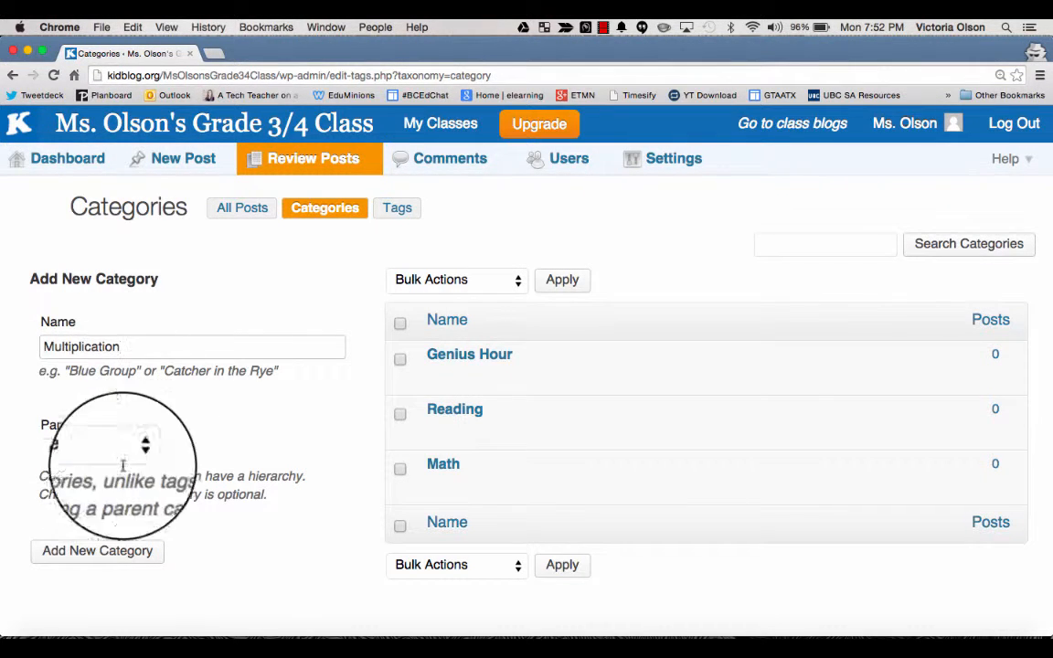
{"action": "left_click", "coordinate": [60, 455]}
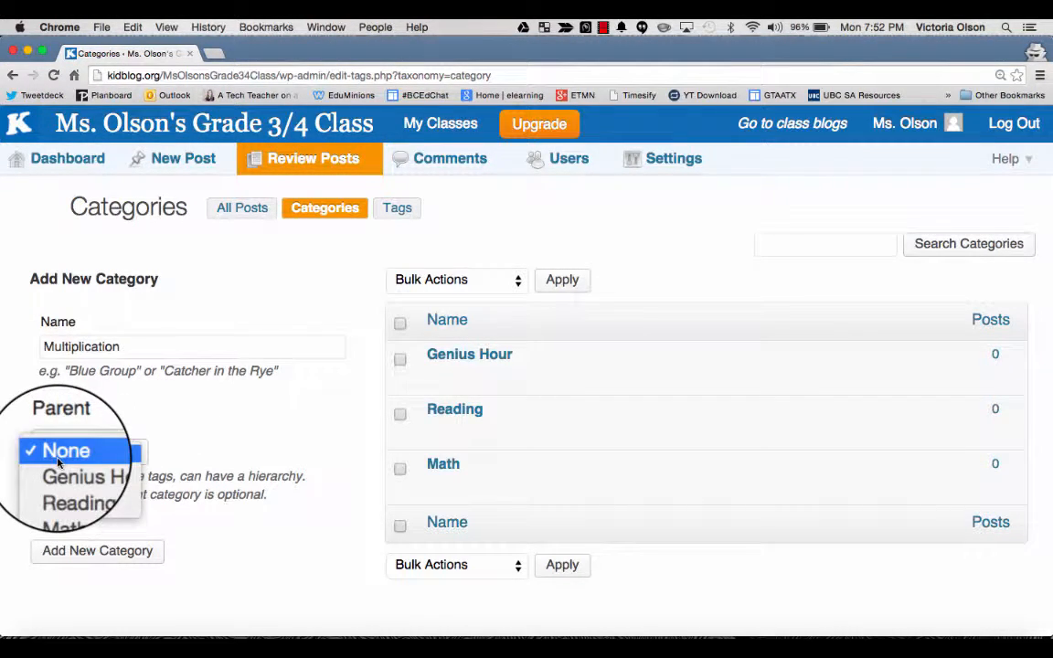
{"action": "left_click", "coordinate": [97, 505]}
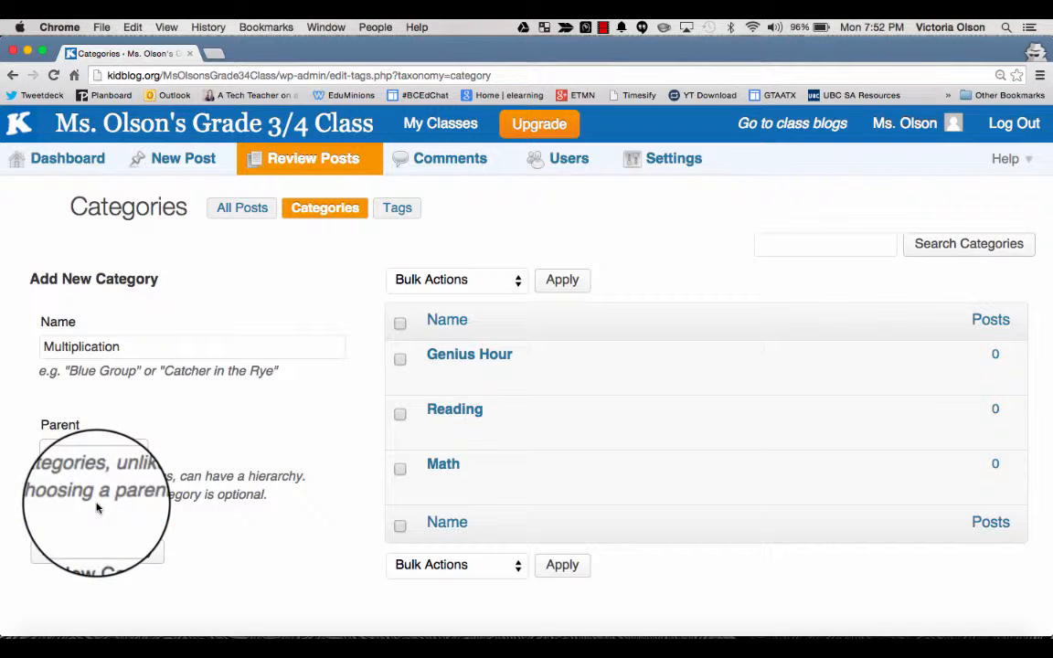
{"action": "left_click", "coordinate": [101, 553]}
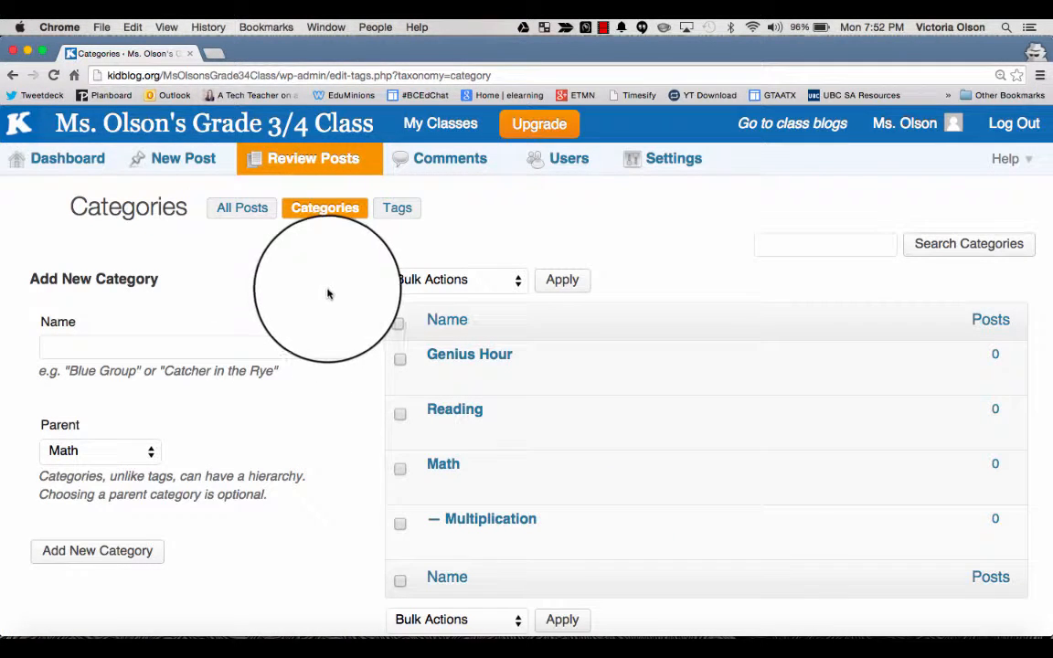
Step: Start a new post titled "Post about Multiplication" with "....." as its body text
{"action": "left_click", "coordinate": [149, 161]}
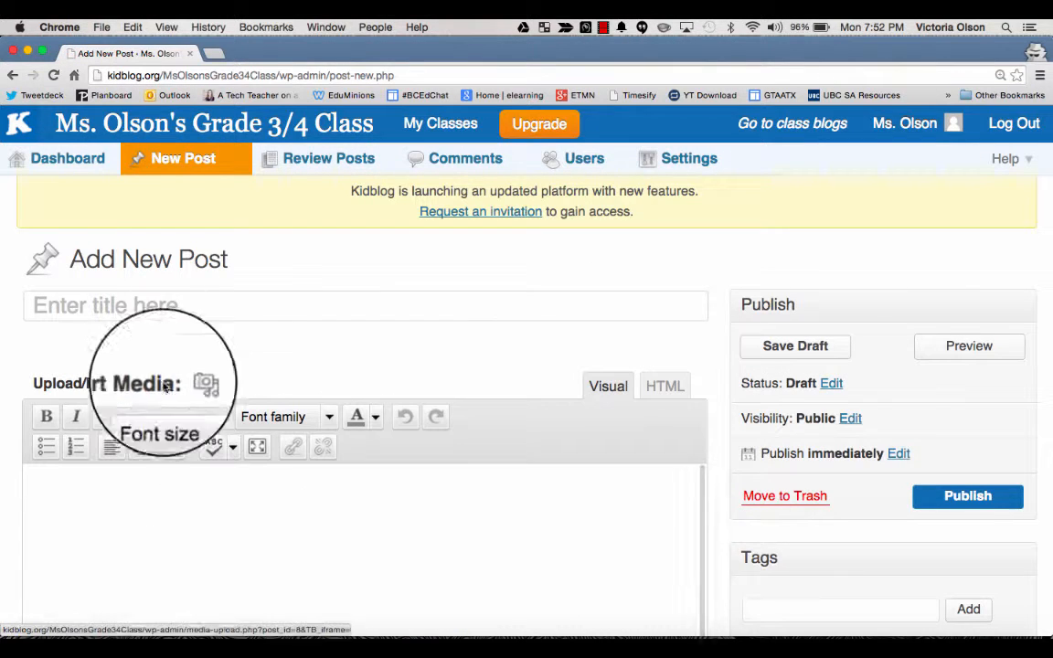
{"action": "left_click", "coordinate": [235, 322]}
{"action": "type", "text": "Post about"}
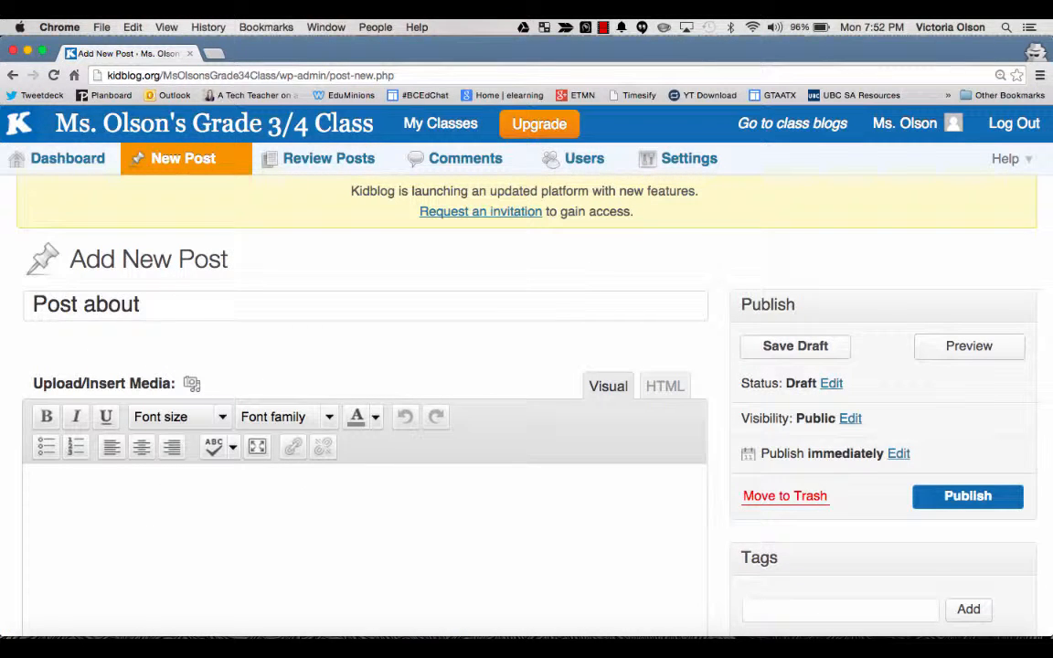
{"action": "type", "text": " Multiplication"}
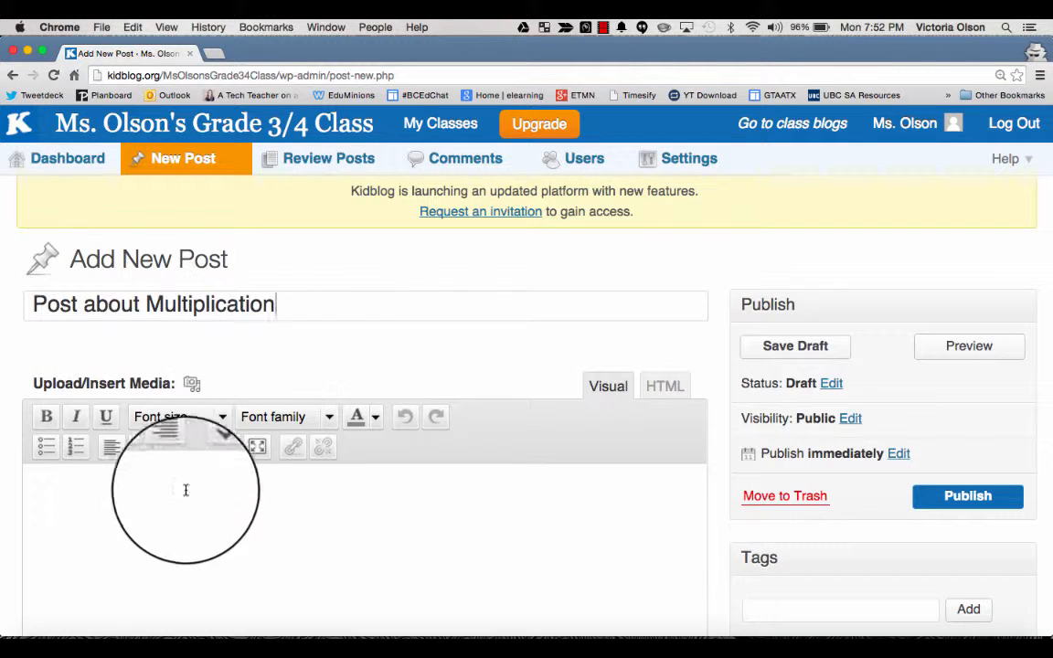
{"action": "left_click", "coordinate": [184, 505]}
{"action": "type", "text": "....."}
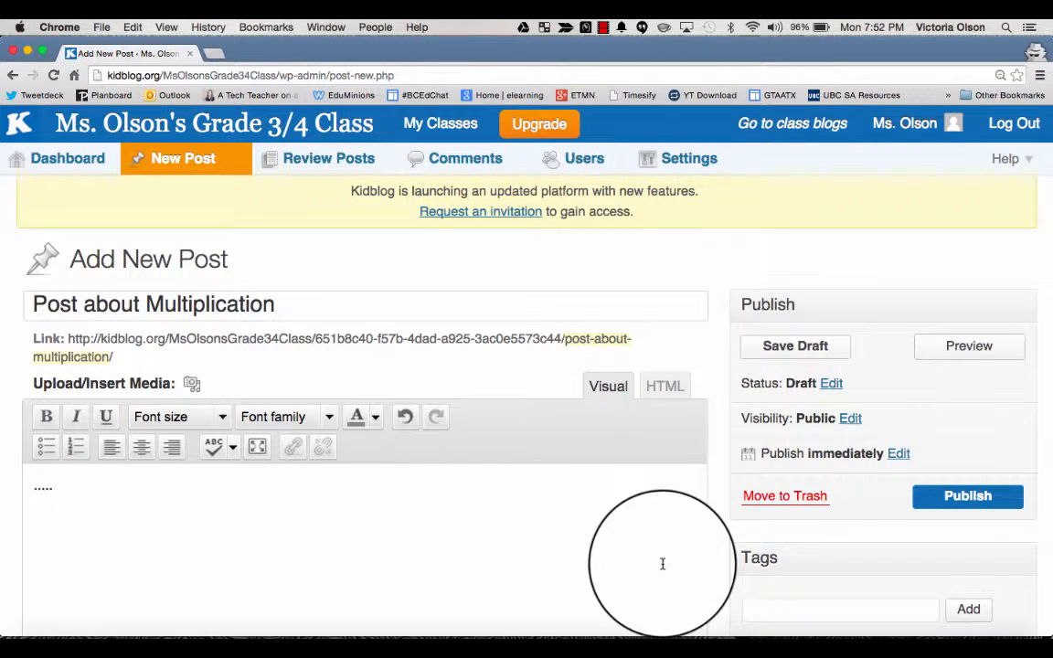
{"action": "scroll", "coordinate": [660, 562], "scroll_direction": "down", "scroll_amount": 6}
{"action": "scroll", "coordinate": [662, 566], "scroll_direction": "down", "scroll_amount": 2}
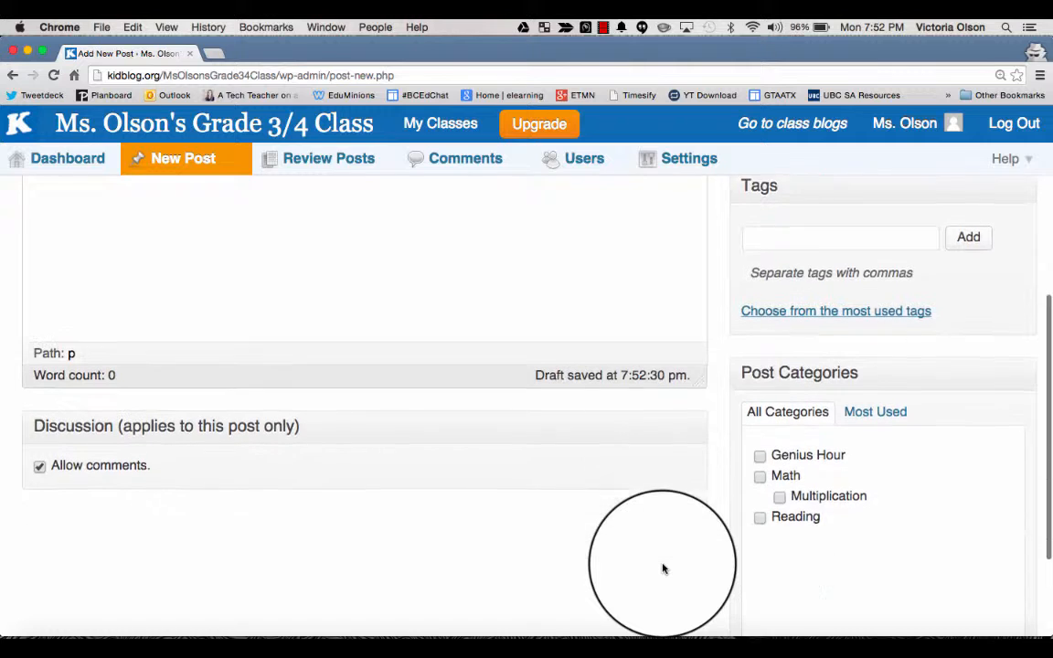
Step: Tick the Multiplication category for the post and add the tags arrays and manipulatives
{"action": "left_click", "coordinate": [779, 463]}
{"action": "scroll", "coordinate": [662, 242], "scroll_direction": "up", "scroll_amount": 2}
{"action": "scroll", "coordinate": [663, 239], "scroll_direction": "up", "scroll_amount": 2}
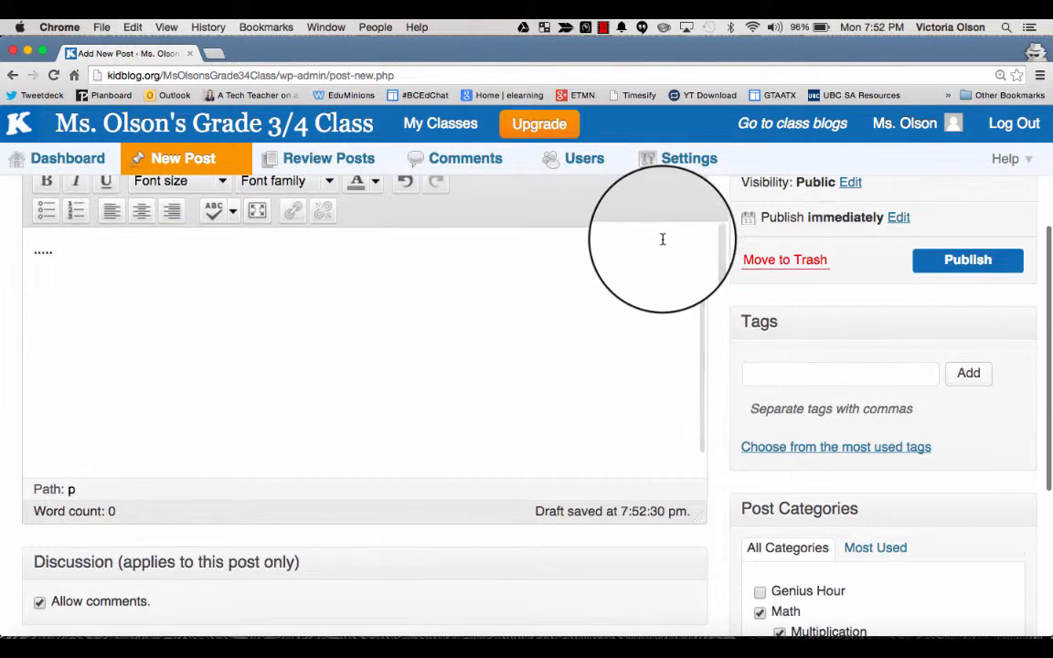
{"action": "left_click", "coordinate": [787, 378]}
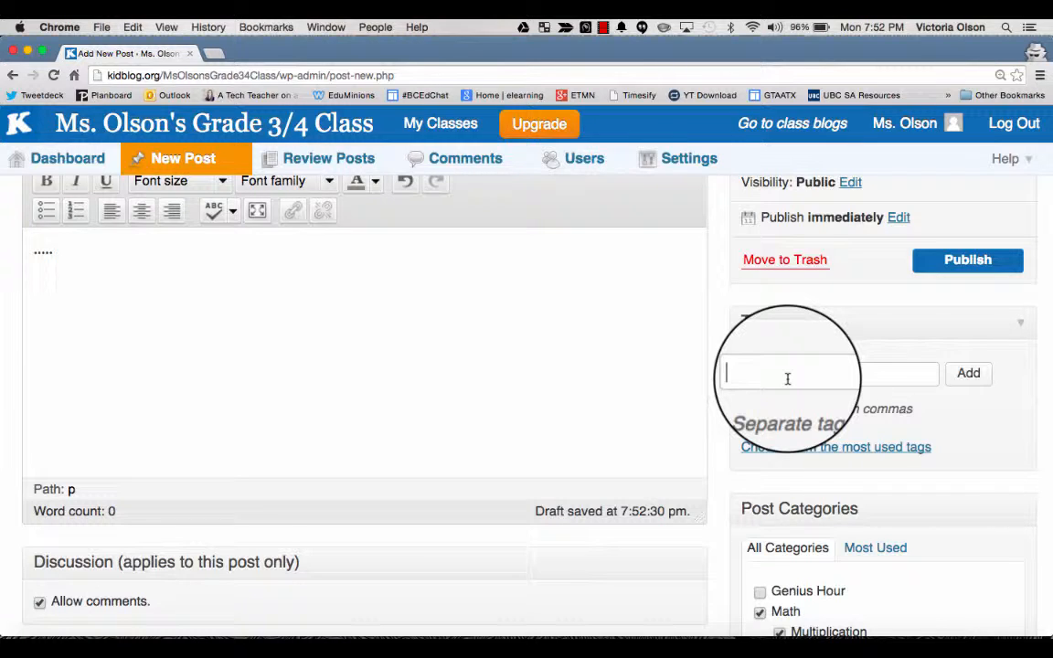
{"action": "scroll", "coordinate": [787, 379], "scroll_direction": "up", "scroll_amount": 2}
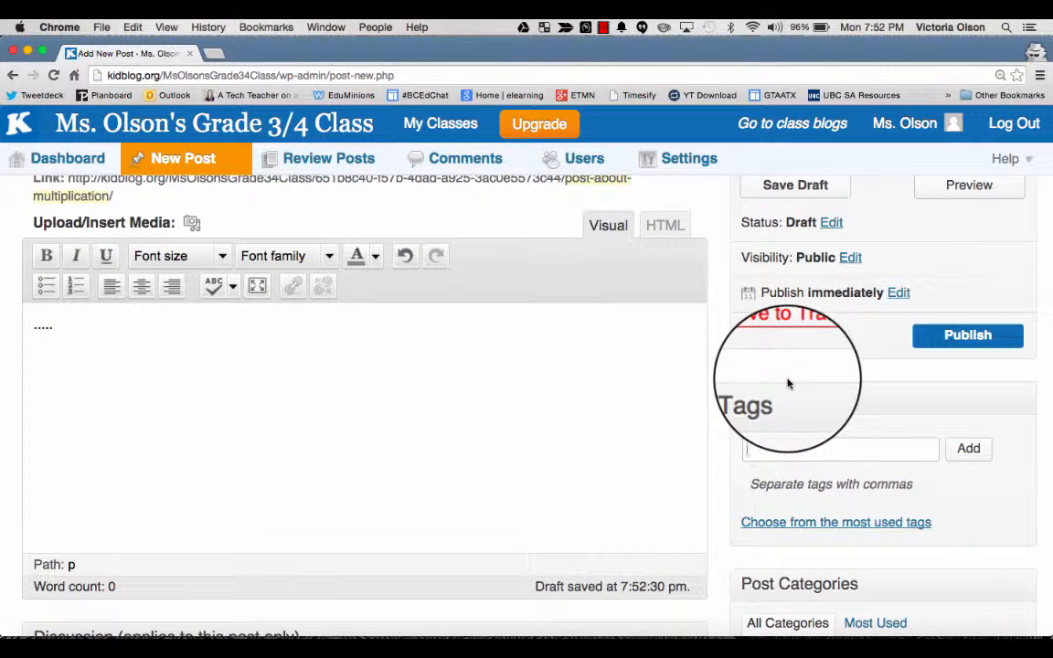
{"action": "scroll", "coordinate": [788, 384], "scroll_direction": "up", "scroll_amount": 1}
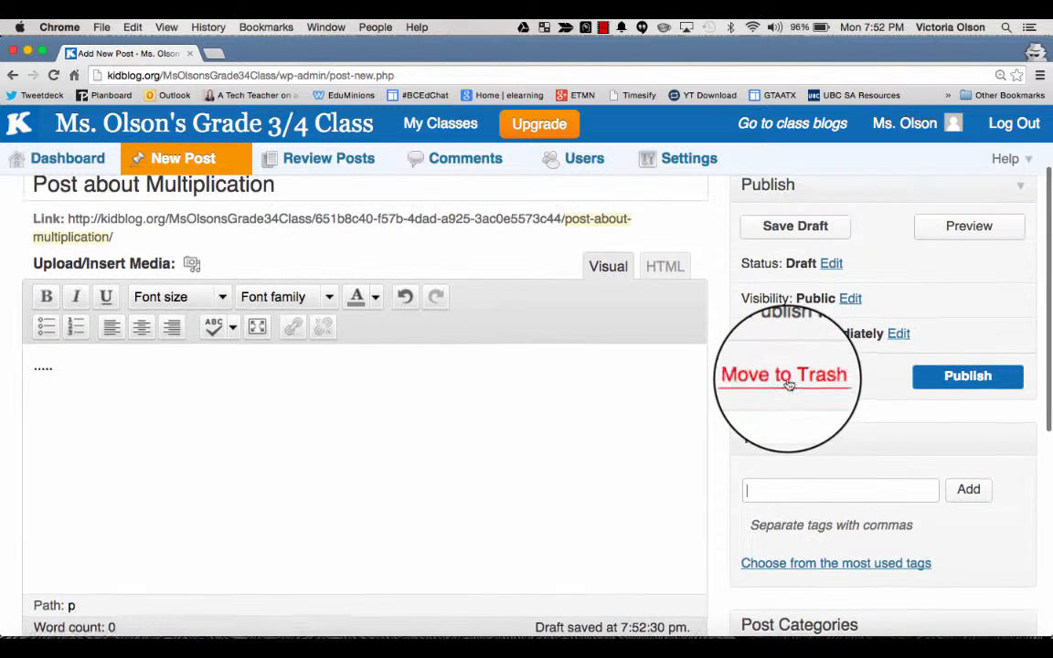
{"action": "left_click", "coordinate": [725, 490]}
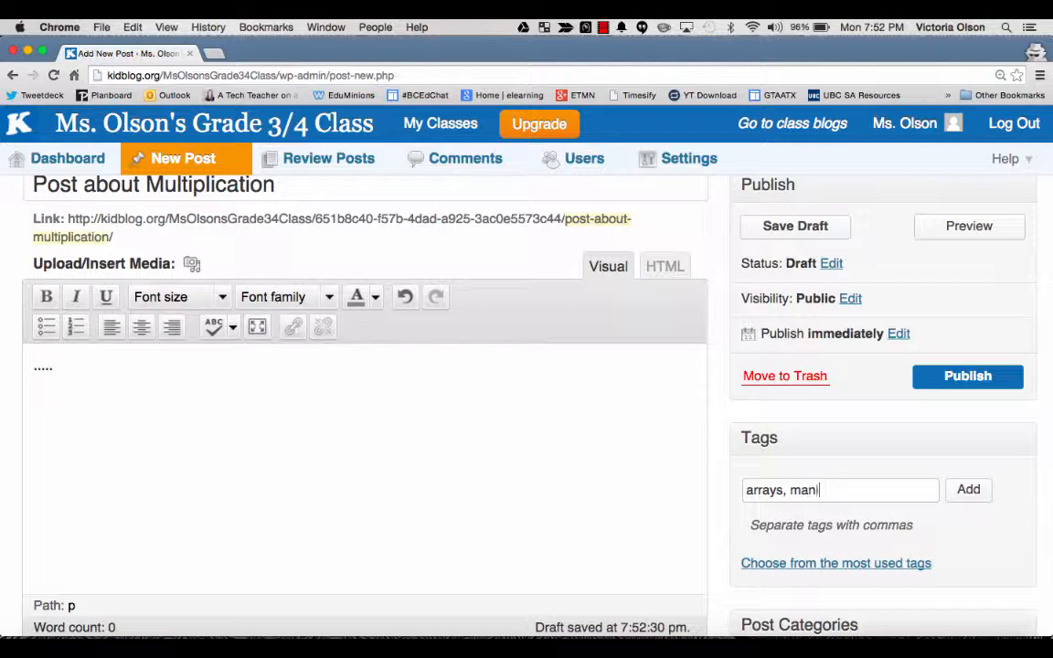
{"action": "left_click", "coordinate": [968, 490]}
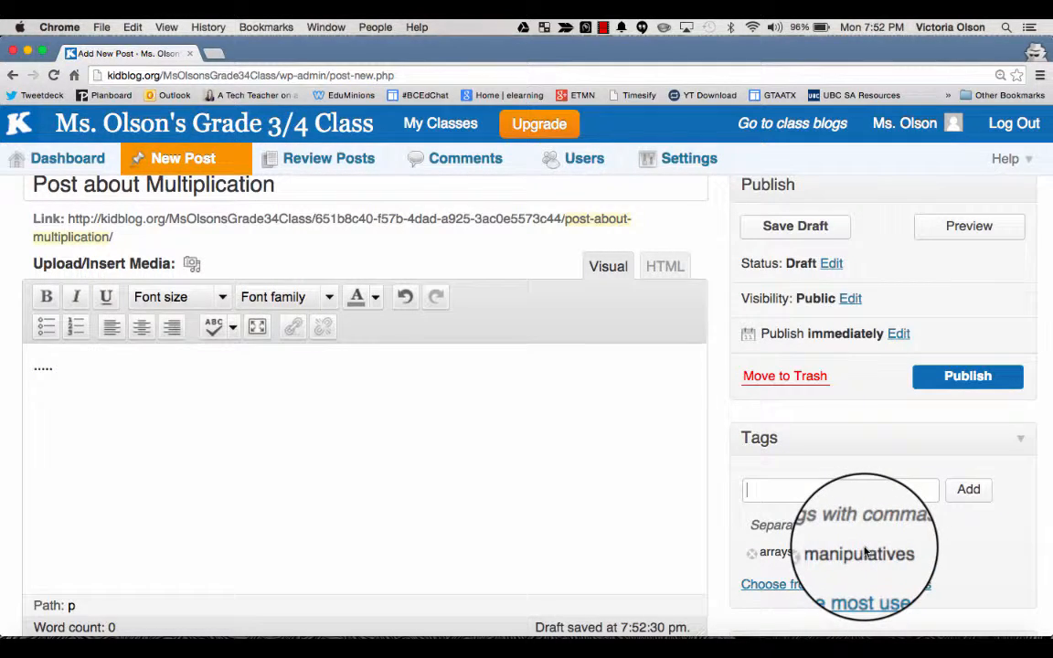
Step: Publish the post
{"action": "scroll", "coordinate": [719, 429], "scroll_direction": "up", "scroll_amount": 3}
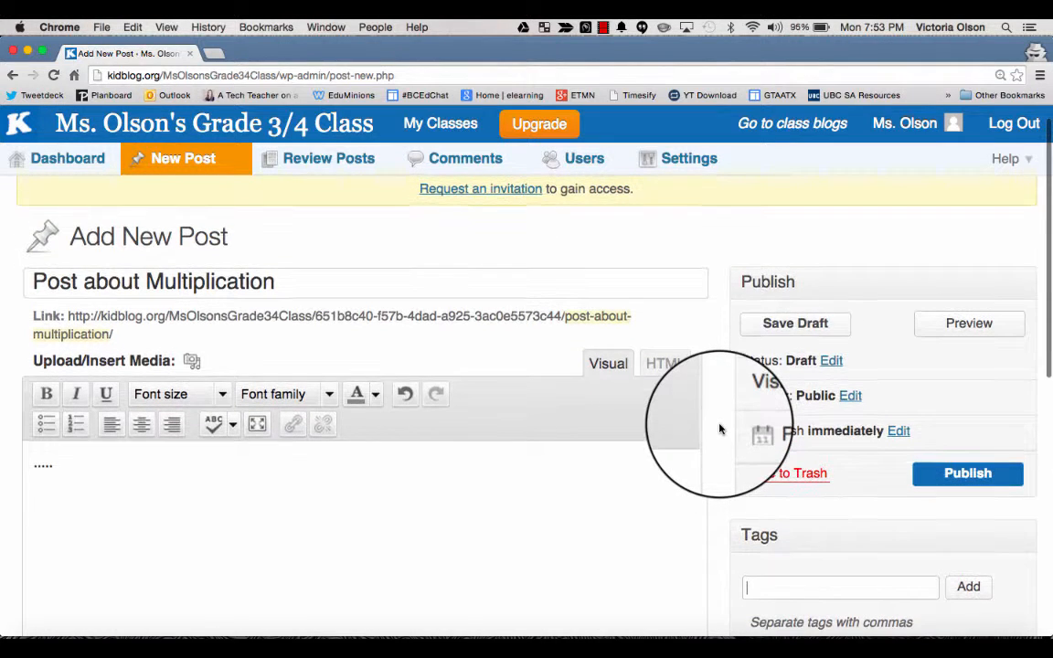
{"action": "scroll", "coordinate": [720, 429], "scroll_direction": "up", "scroll_amount": 1}
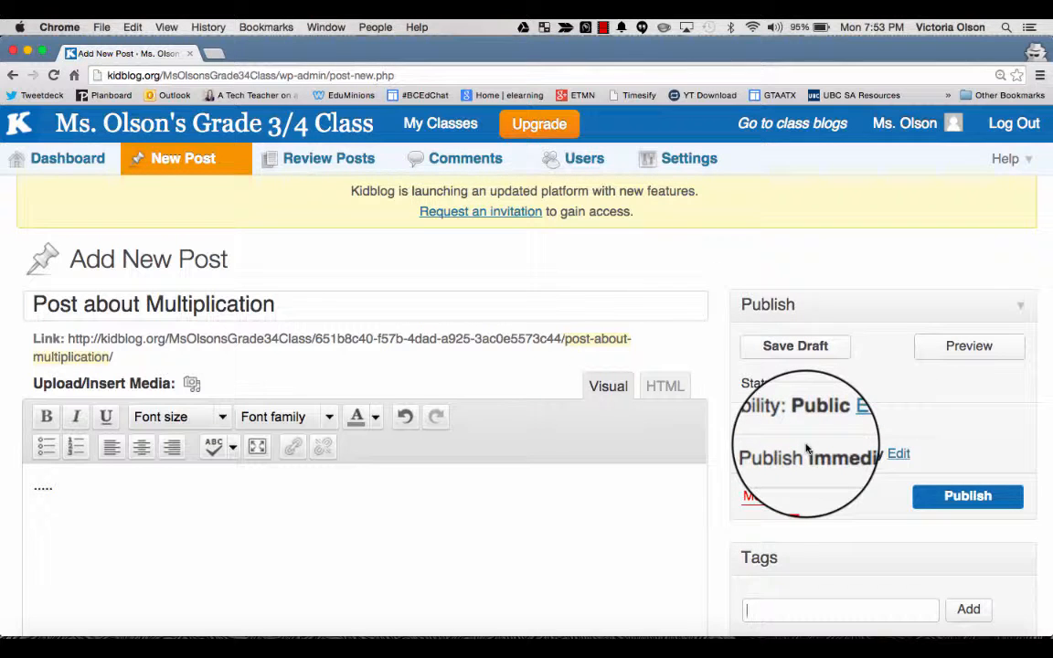
{"action": "left_click", "coordinate": [947, 496]}
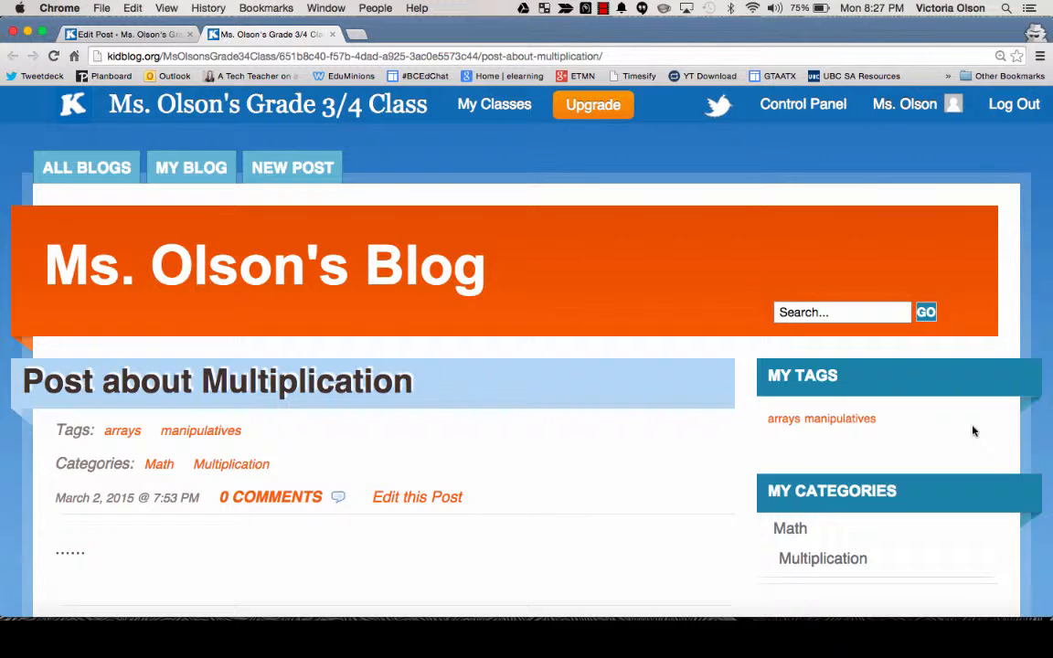
Step: Open the class blog's All Blogs page and review its recent posts, tags and categories
{"action": "scroll", "coordinate": [777, 521], "scroll_direction": "down", "scroll_amount": 2}
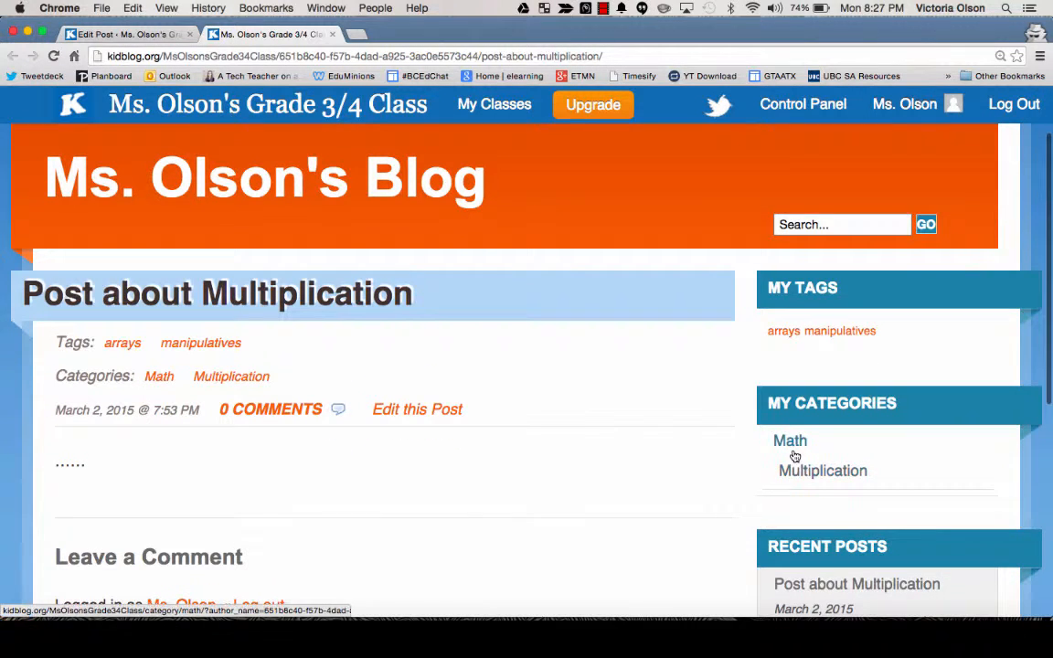
{"action": "scroll", "coordinate": [645, 461], "scroll_direction": "up", "scroll_amount": 3}
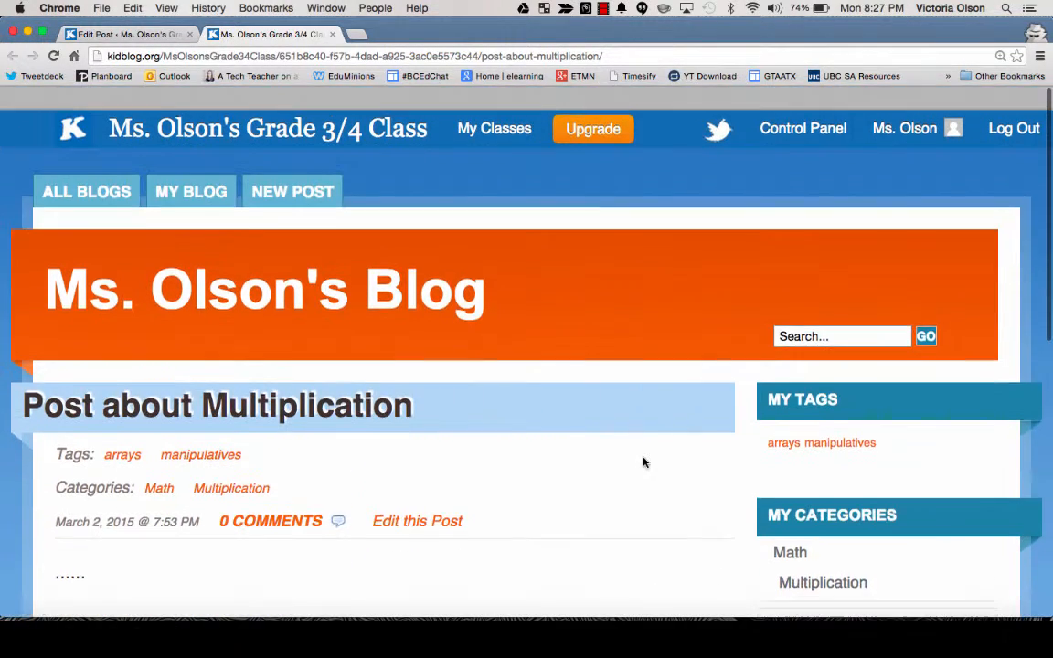
{"action": "left_click", "coordinate": [243, 116]}
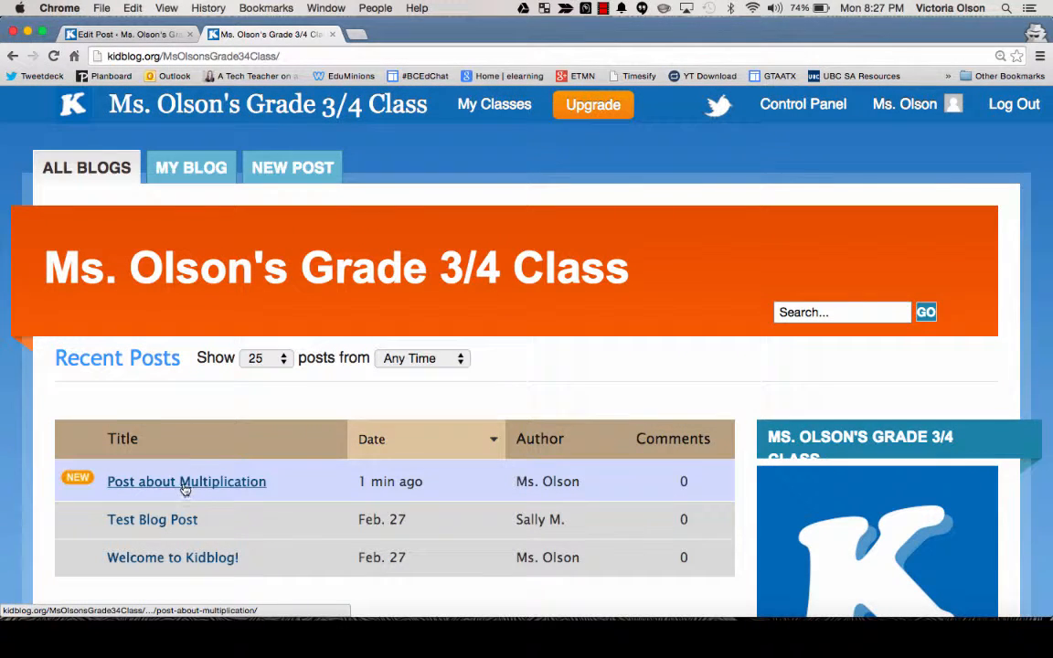
{"action": "scroll", "coordinate": [522, 456], "scroll_direction": "down", "scroll_amount": 5}
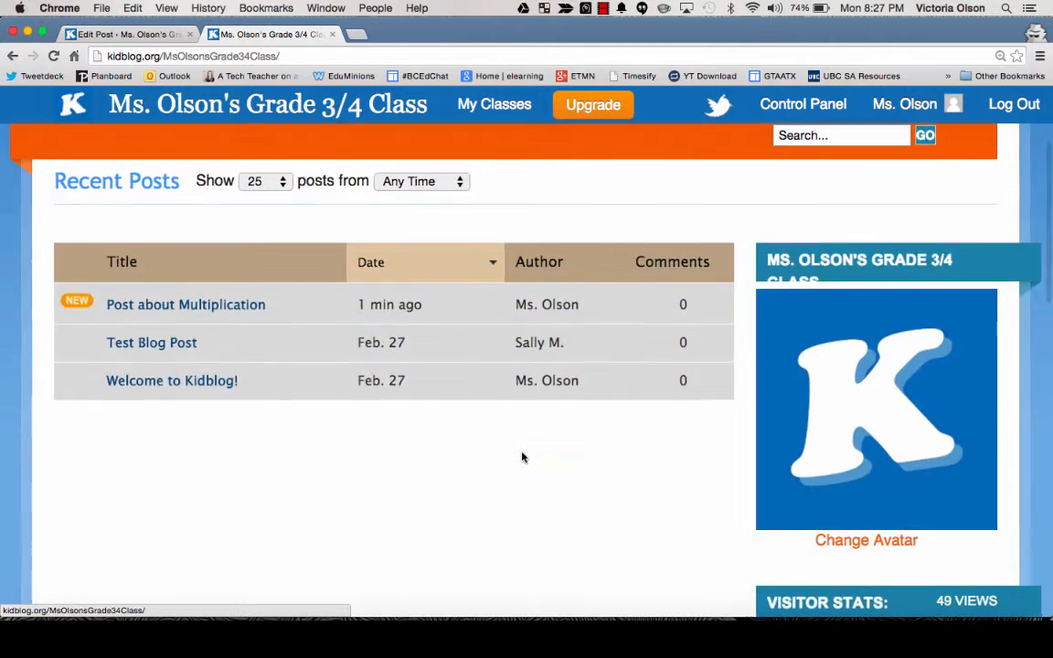
{"action": "scroll", "coordinate": [522, 456], "scroll_direction": "down", "scroll_amount": 4}
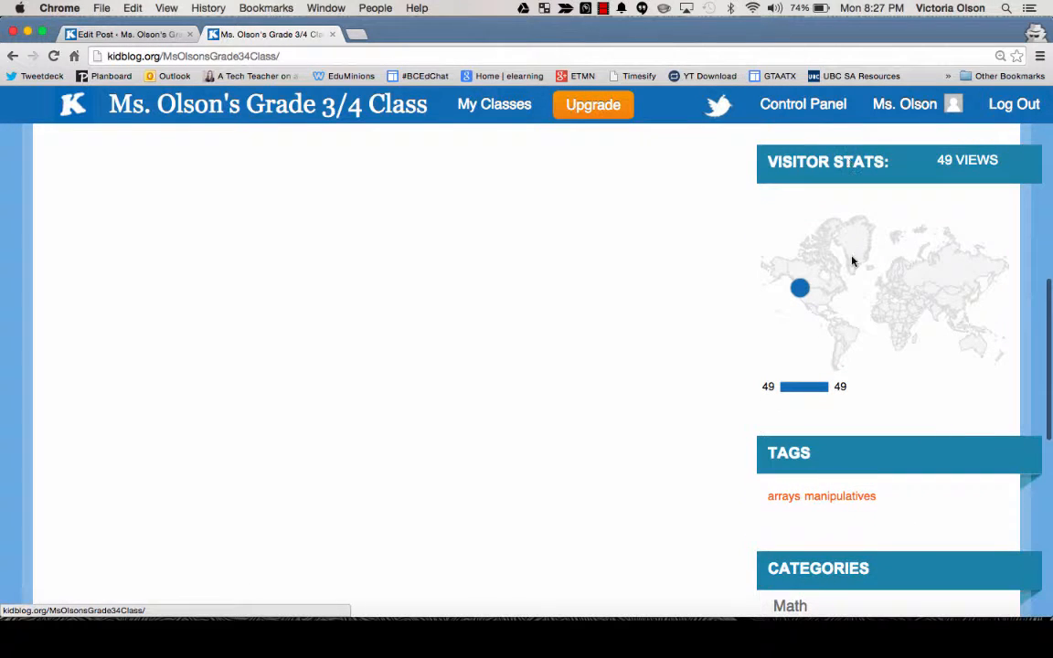
{"action": "mouse_move", "coordinate": [799, 294]}
{"action": "scroll", "coordinate": [738, 434], "scroll_direction": "down", "scroll_amount": 5}
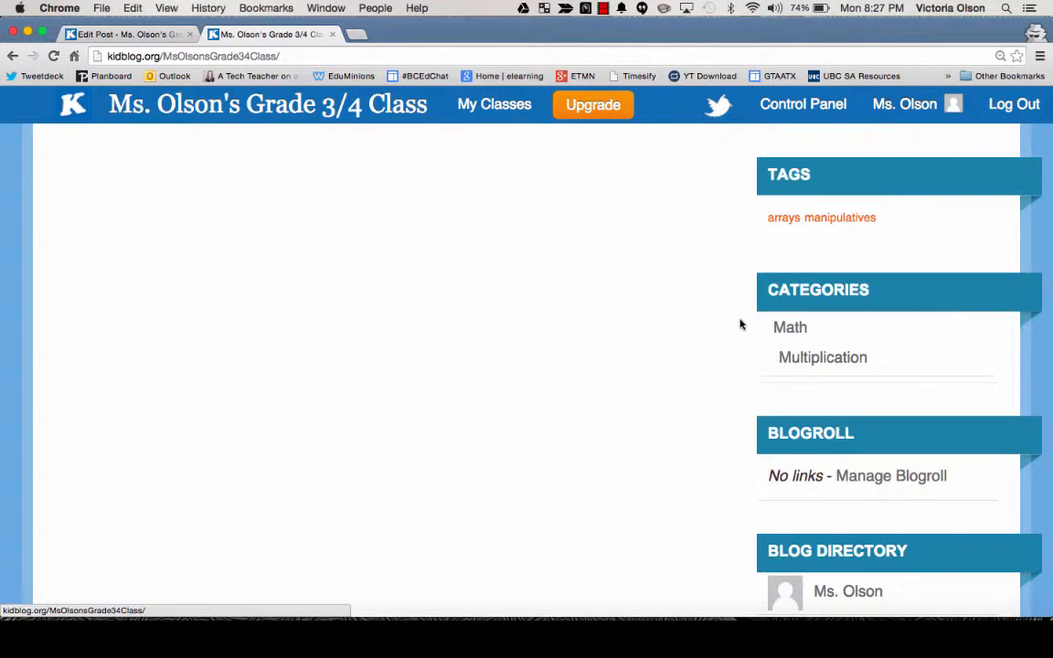
Step: Open the Math category page and review the posts listed in it
{"action": "left_click", "coordinate": [783, 332]}
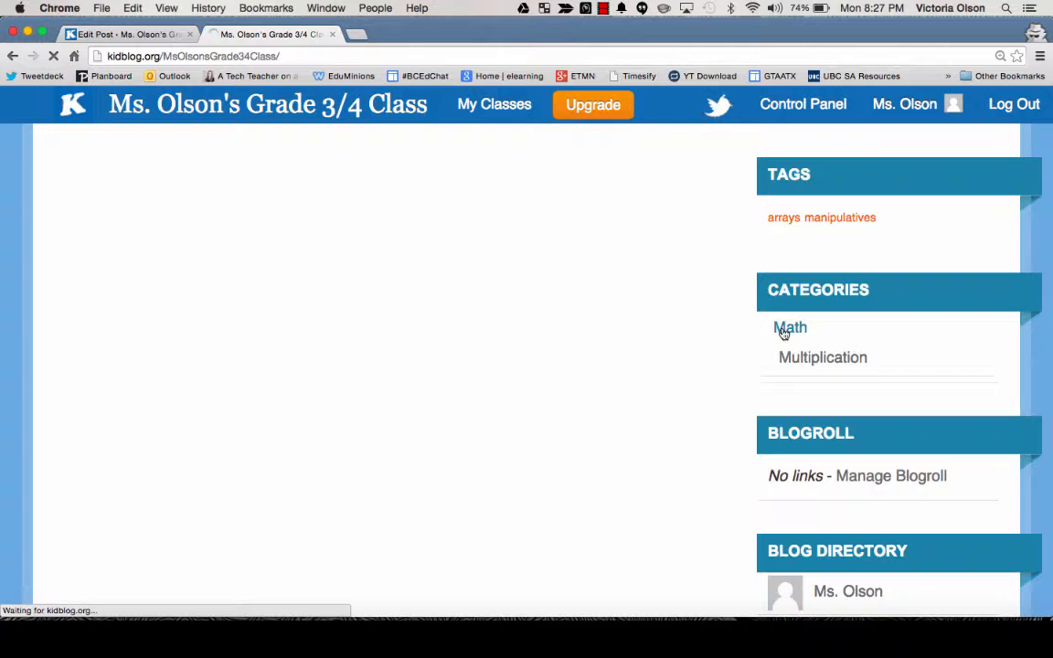
{"action": "scroll", "coordinate": [390, 517], "scroll_direction": "down", "scroll_amount": 5}
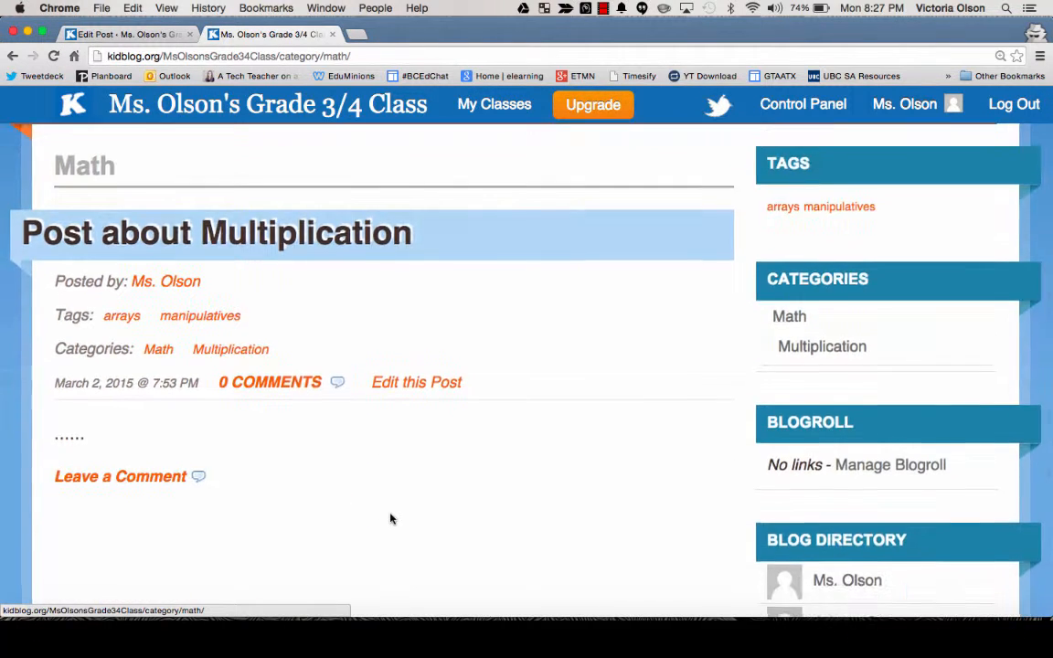
{"action": "scroll", "coordinate": [390, 517], "scroll_direction": "down", "scroll_amount": 4}
{"action": "scroll", "coordinate": [390, 518], "scroll_direction": "up", "scroll_amount": 5}
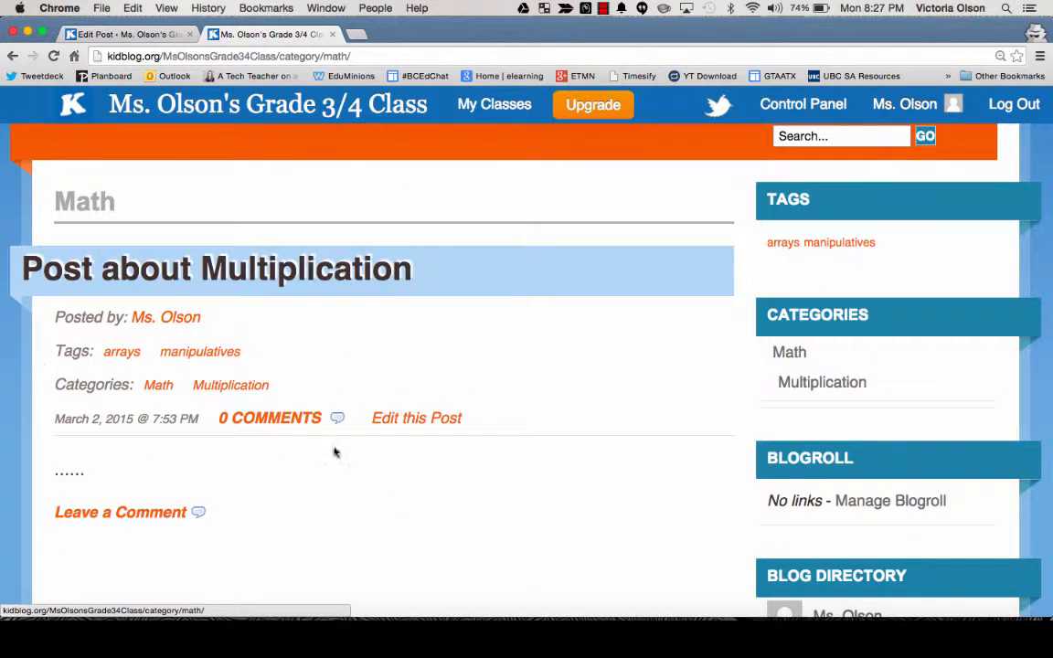
{"action": "scroll", "coordinate": [578, 479], "scroll_direction": "down", "scroll_amount": 6}
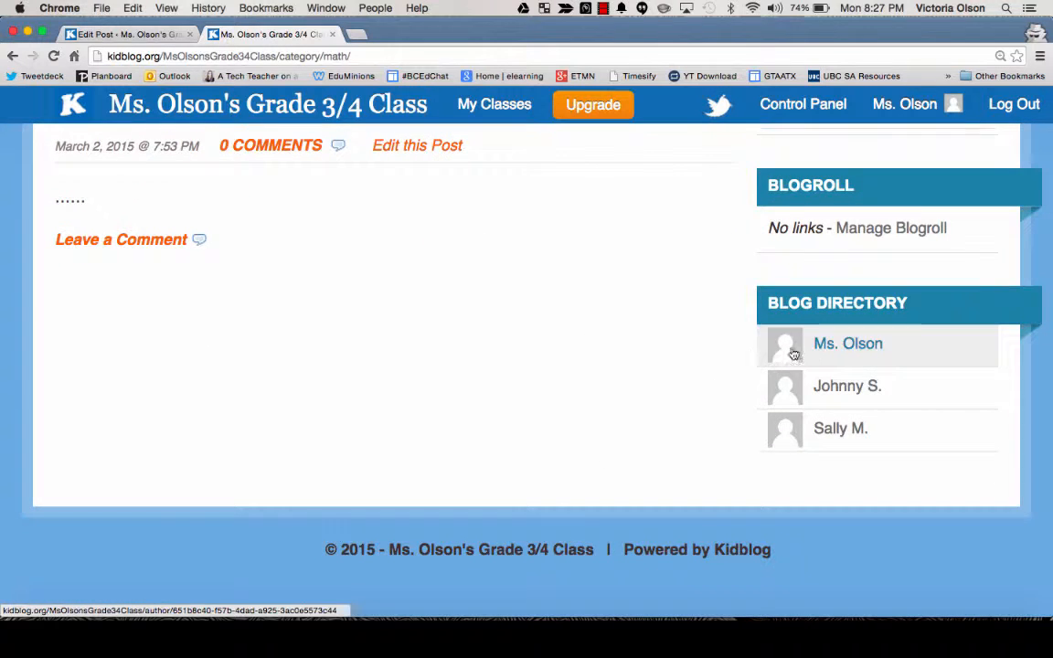
{"action": "scroll", "coordinate": [395, 378], "scroll_direction": "up", "scroll_amount": 1}
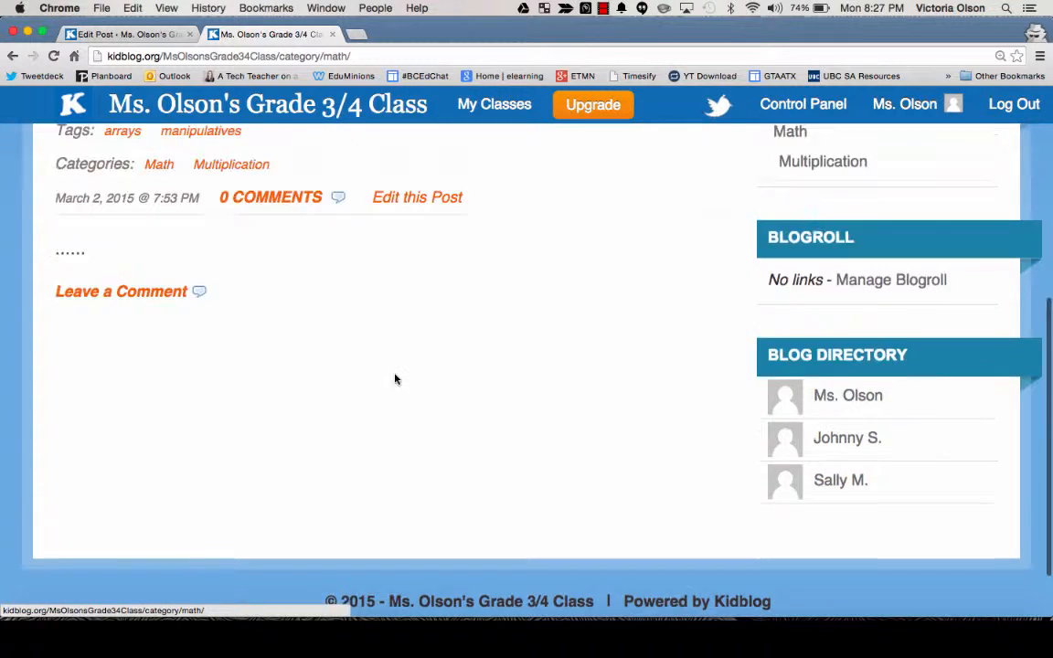
{"action": "scroll", "coordinate": [395, 379], "scroll_direction": "up", "scroll_amount": 4}
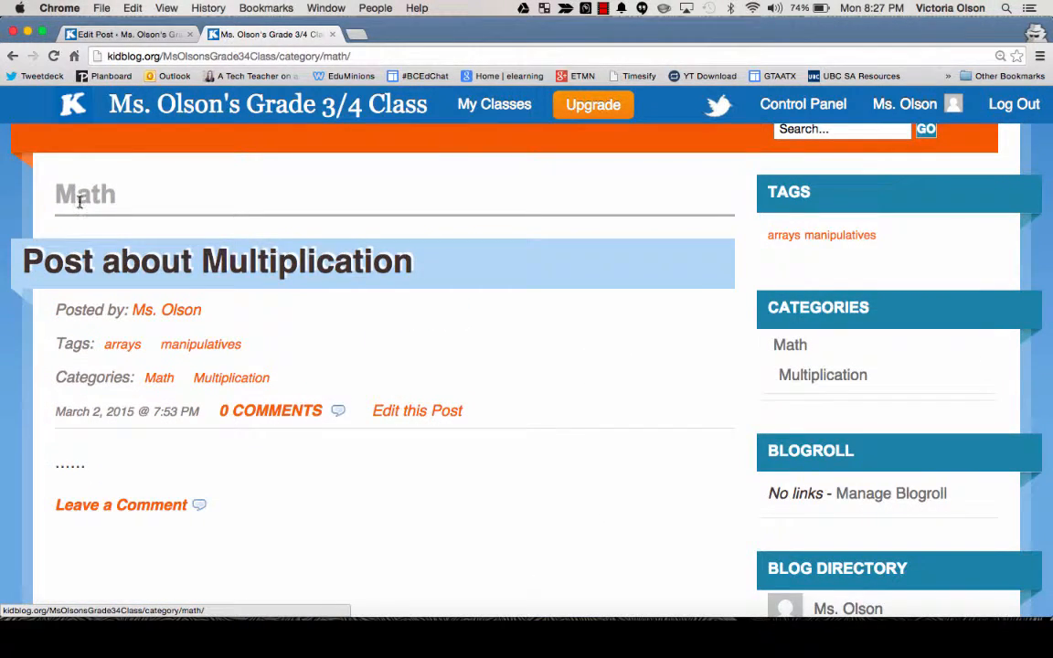